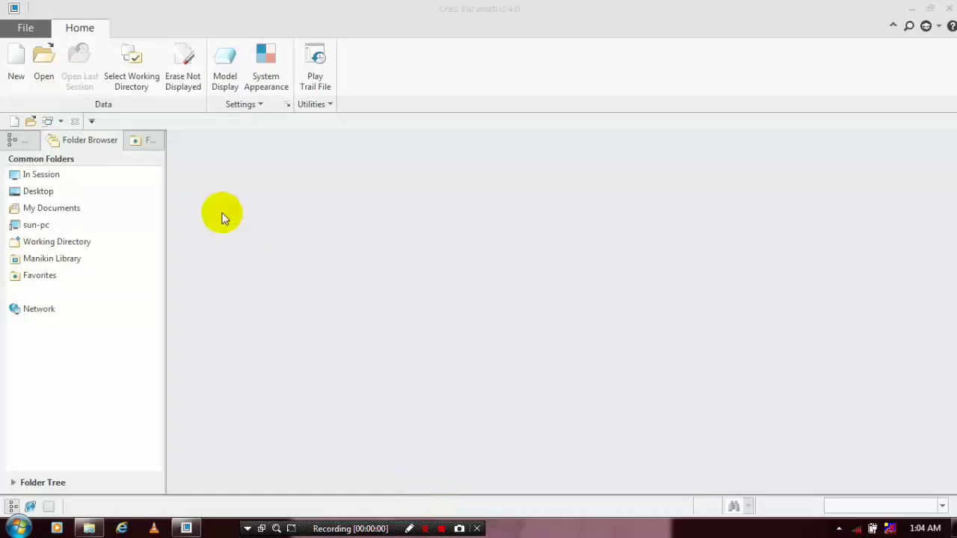
Create a new solid part, prt0006, from the mmns_part_solid template instead of the default
left_click(15, 66)
left_click(370, 218)
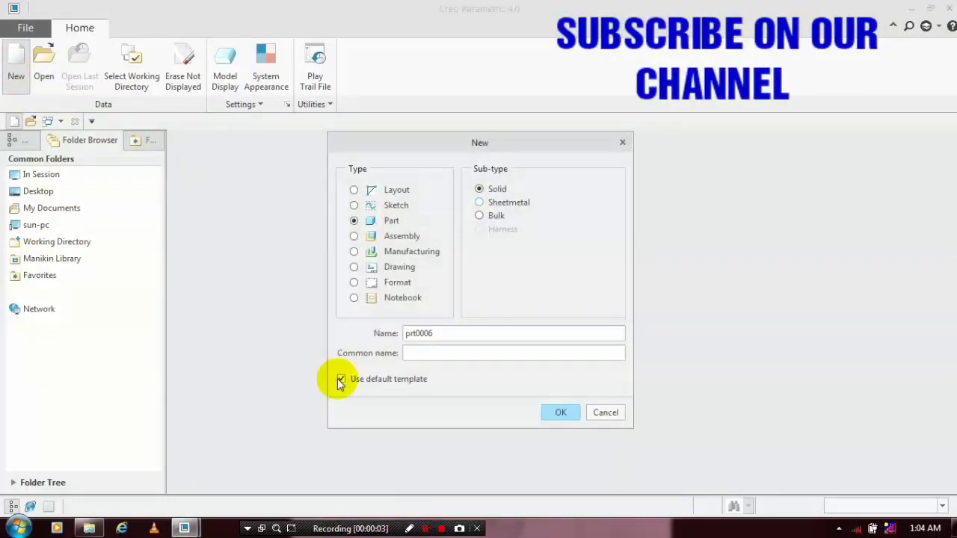
left_click(560, 413)
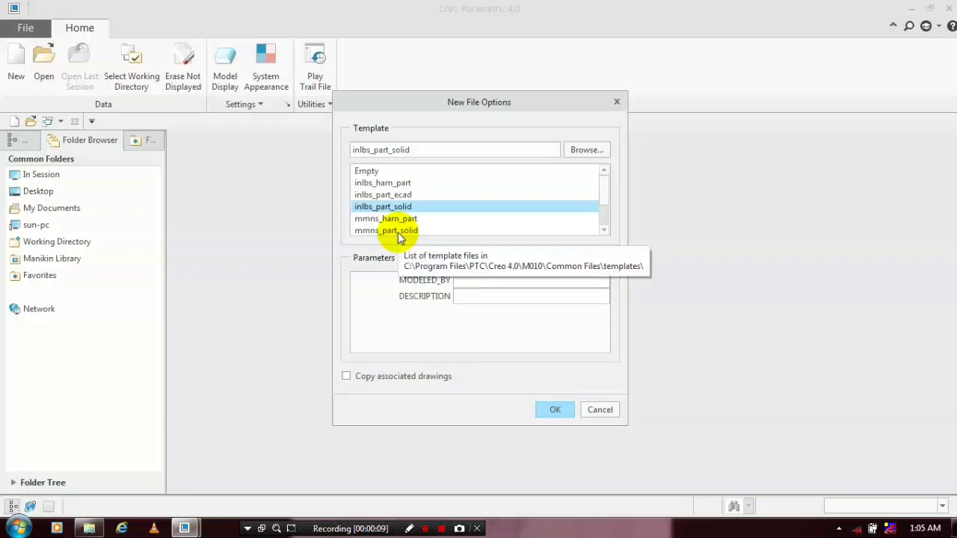
left_click(397, 232)
left_click(549, 410)
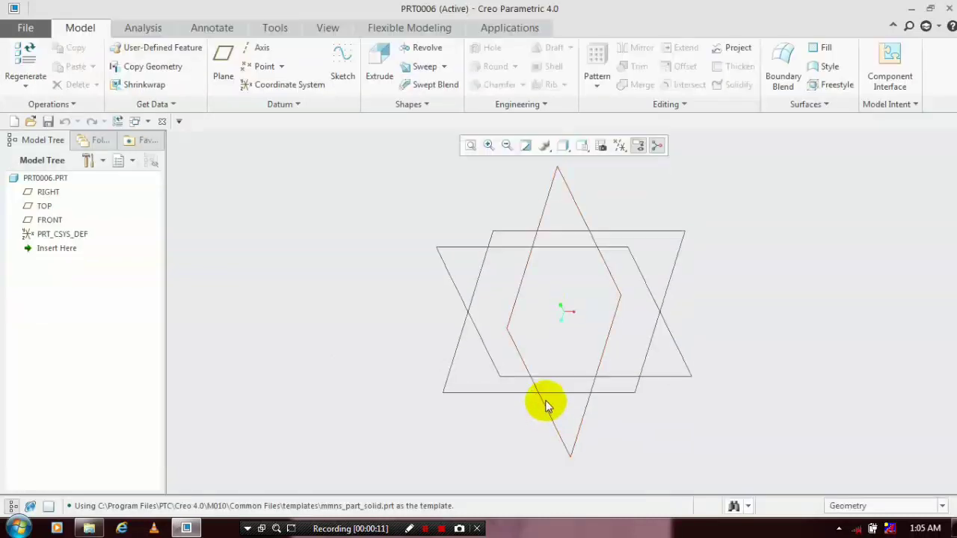
Start a sketch on the TOP plane and draw a circle centred on the origin
left_click(631, 234)
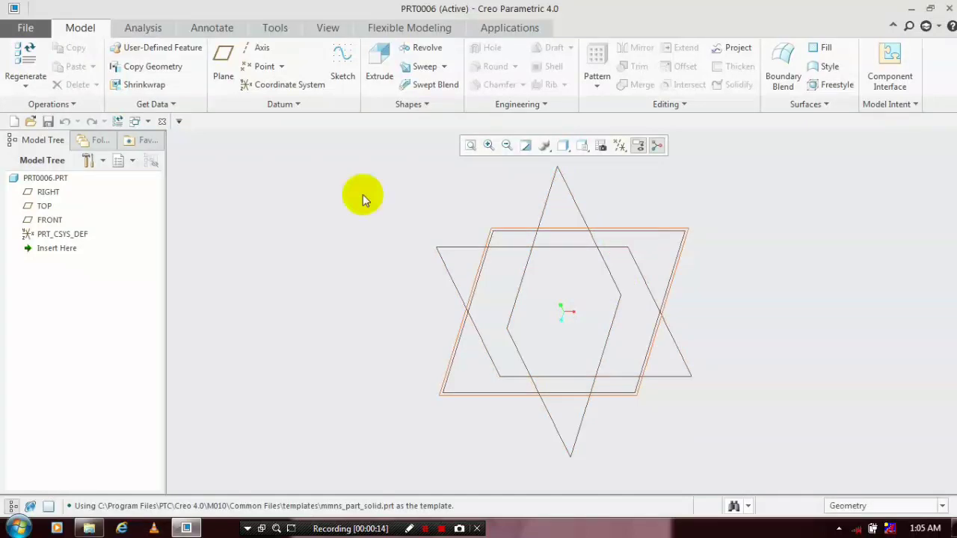
left_click(343, 65)
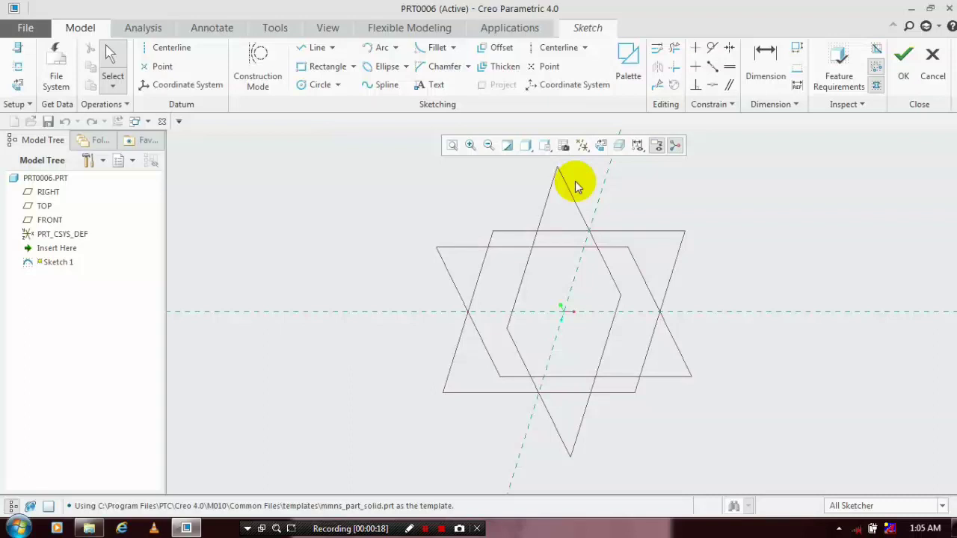
left_click(600, 145)
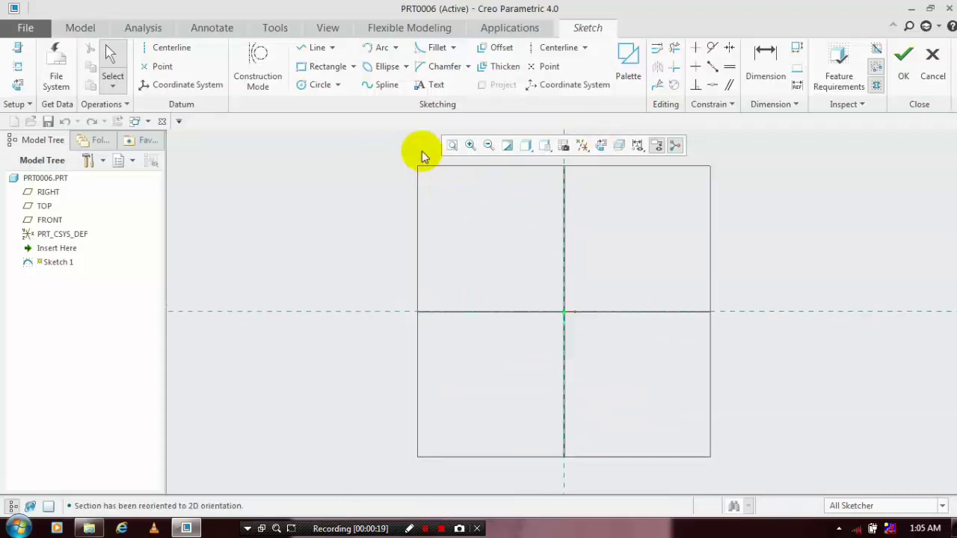
left_click(338, 86)
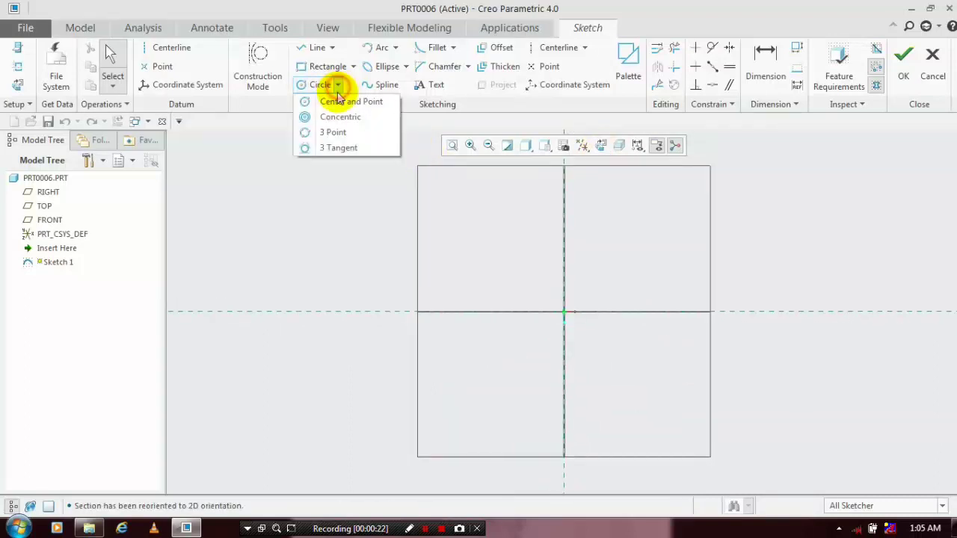
left_click(341, 101)
left_click(564, 311)
left_click(607, 336)
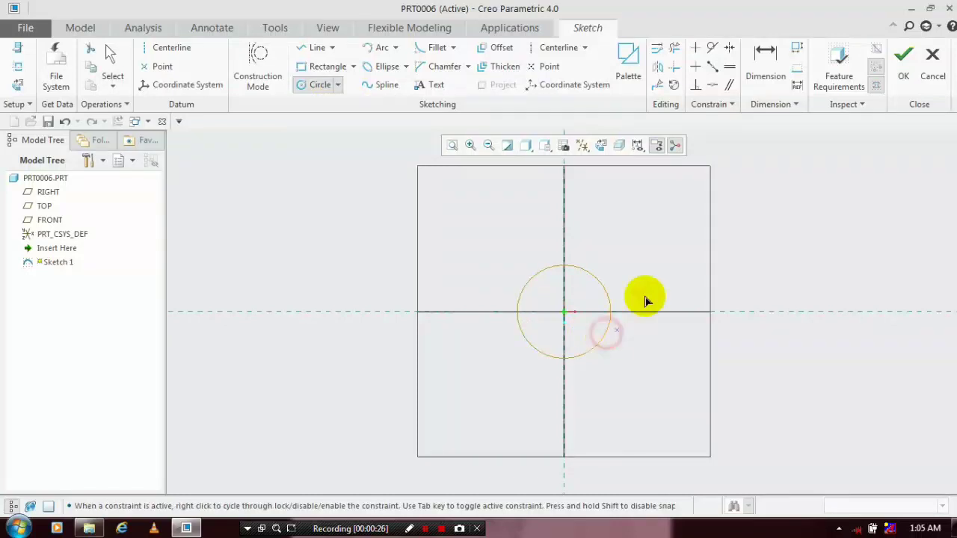
Dimension the circle's diameter to 7 and finish Sketch 1
left_click(765, 60)
double_click(531, 282)
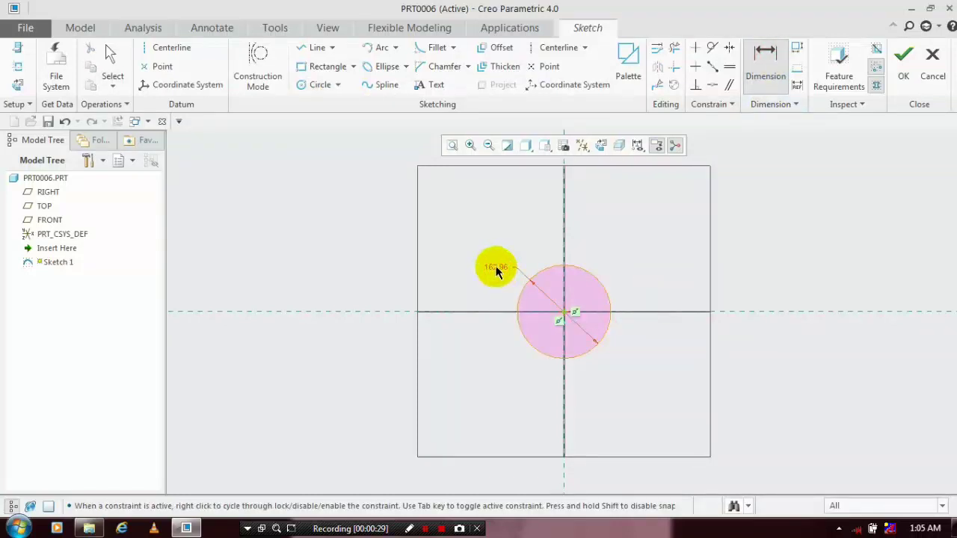
middle_click(498, 271)
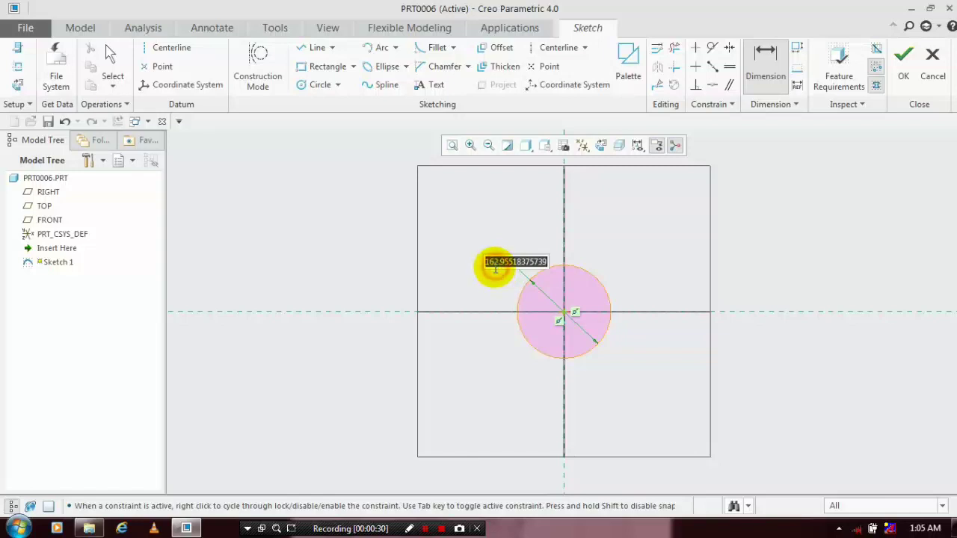
left_click(651, 249)
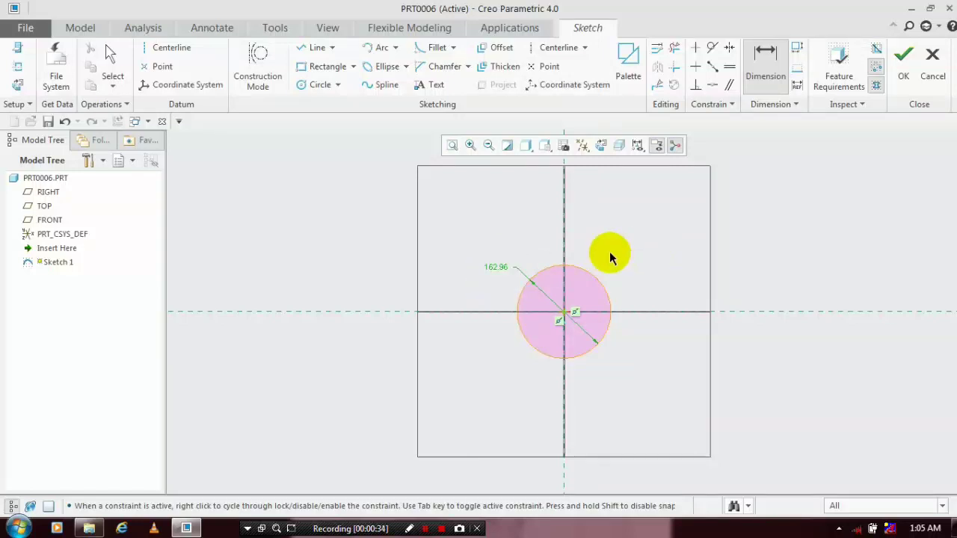
double_click(491, 267)
type("7")
key("Return")
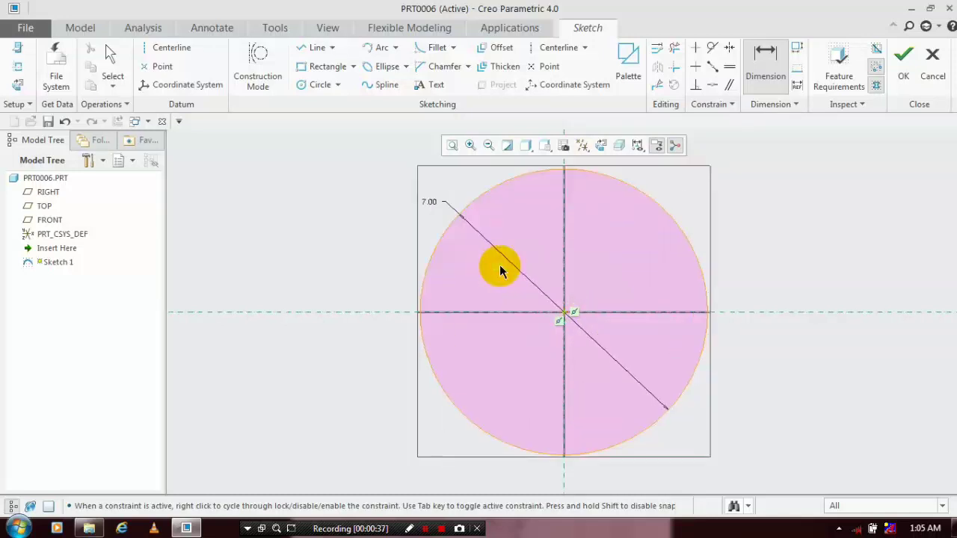
left_click(903, 66)
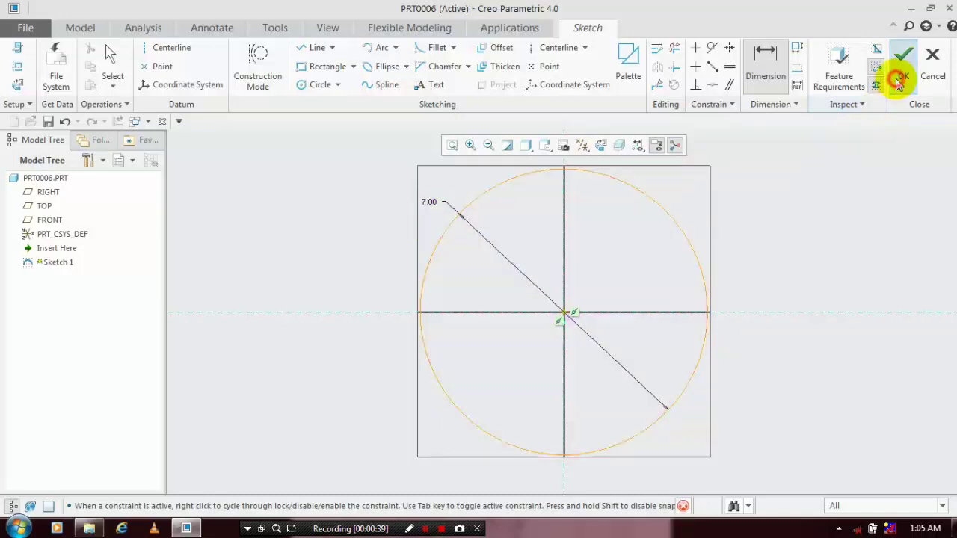
Extrude the circle of Sketch 1 to a depth of 108 as a solid rod
left_click(379, 71)
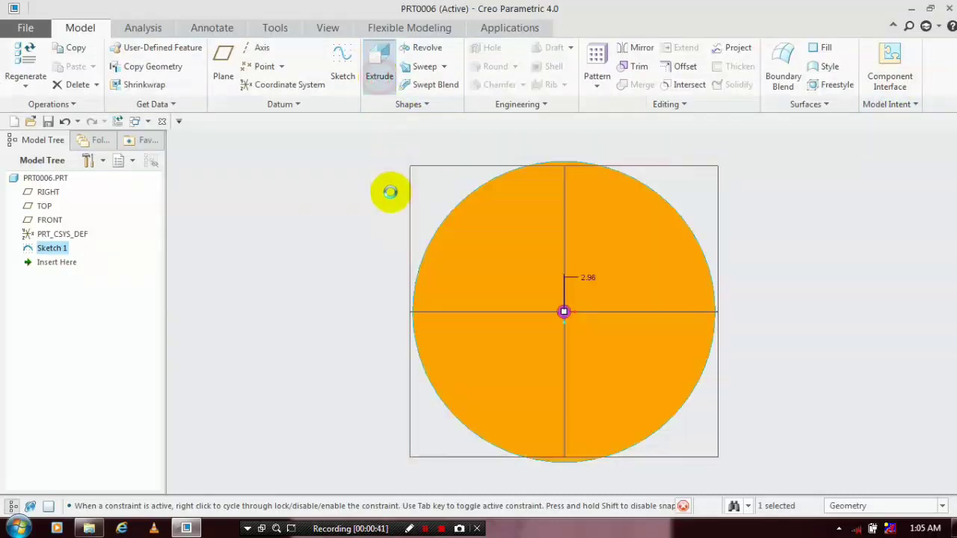
middle_click_drag(630, 256, 320, 160)
left_click(96, 66)
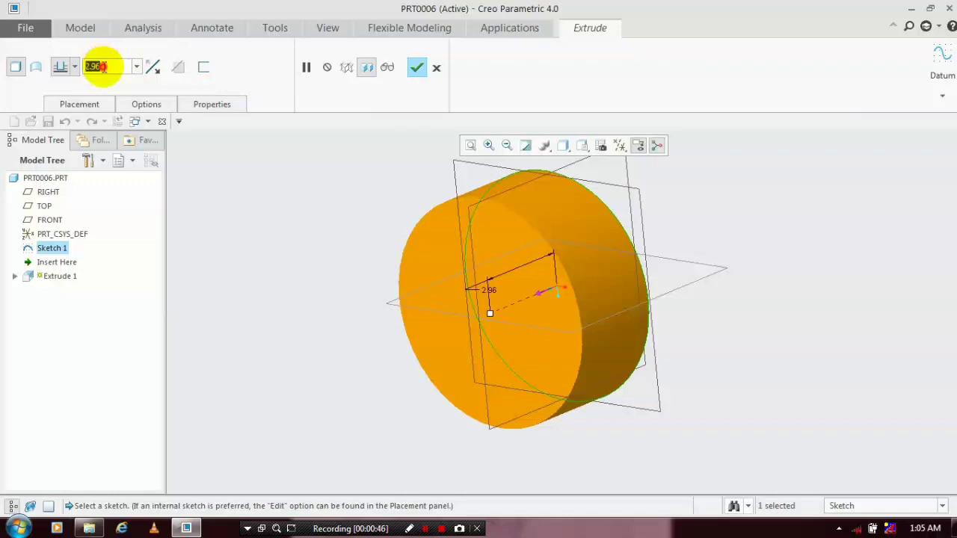
type("1")
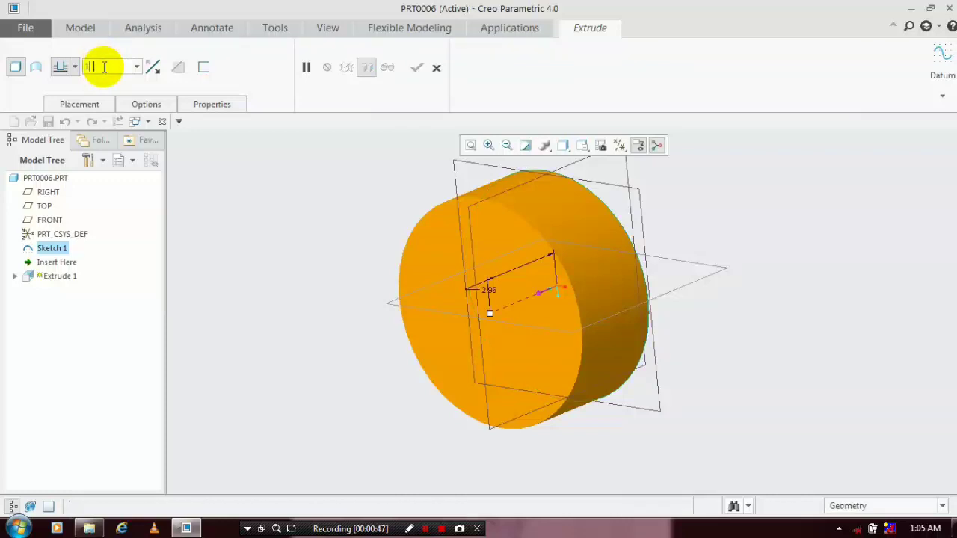
type("08")
key("Return")
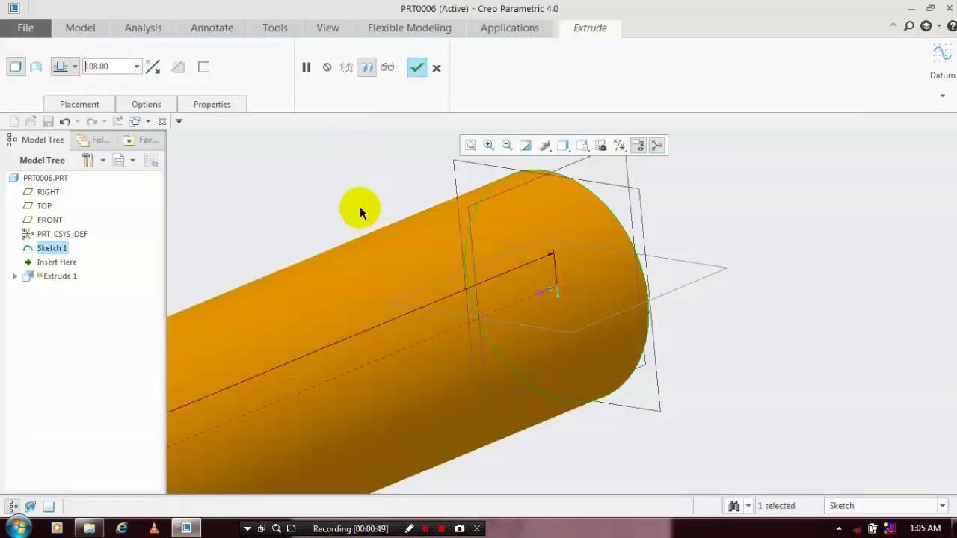
scroll(358, 222, "down", 3)
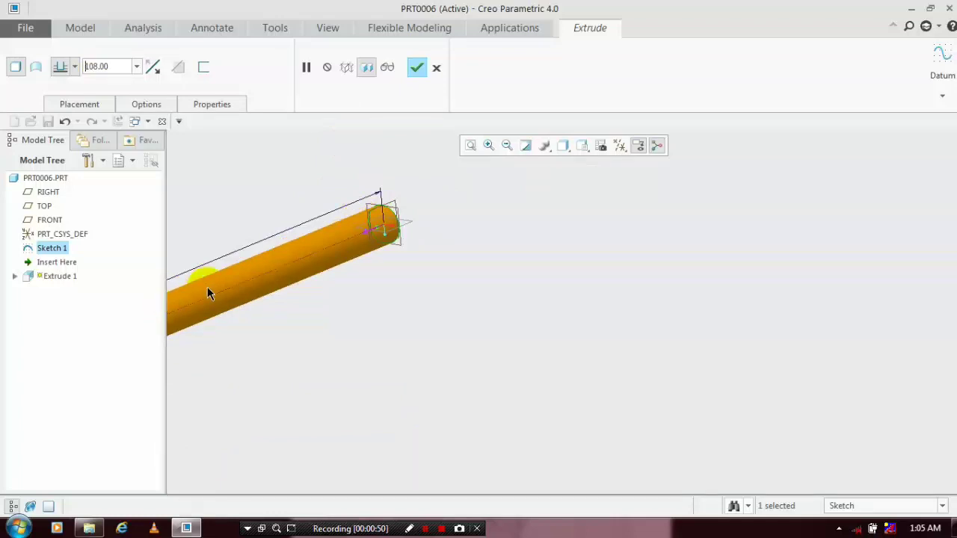
scroll(208, 287, "down", 1)
scroll(302, 320, "down", 3)
scroll(200, 321, "up", 3)
scroll(204, 321, "up", 2)
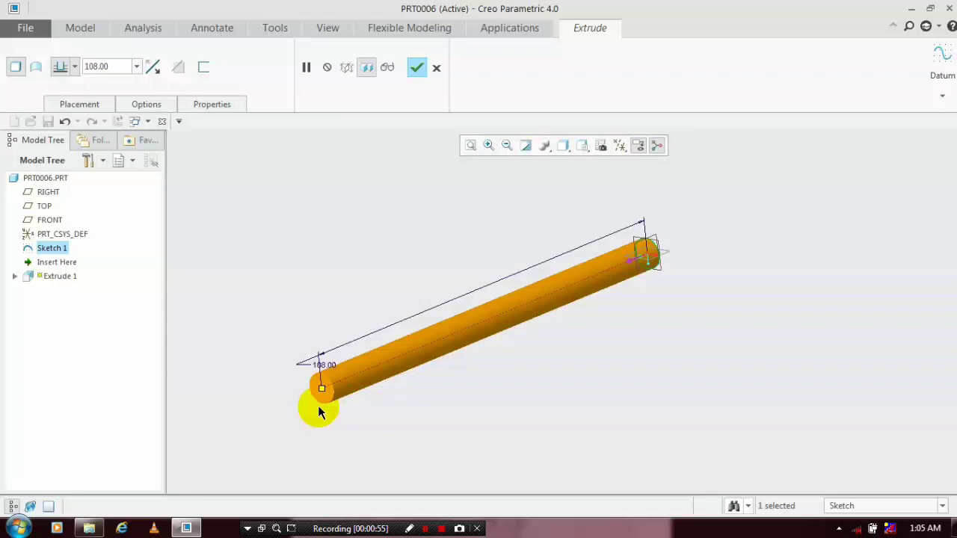
scroll(319, 409, "up", 2)
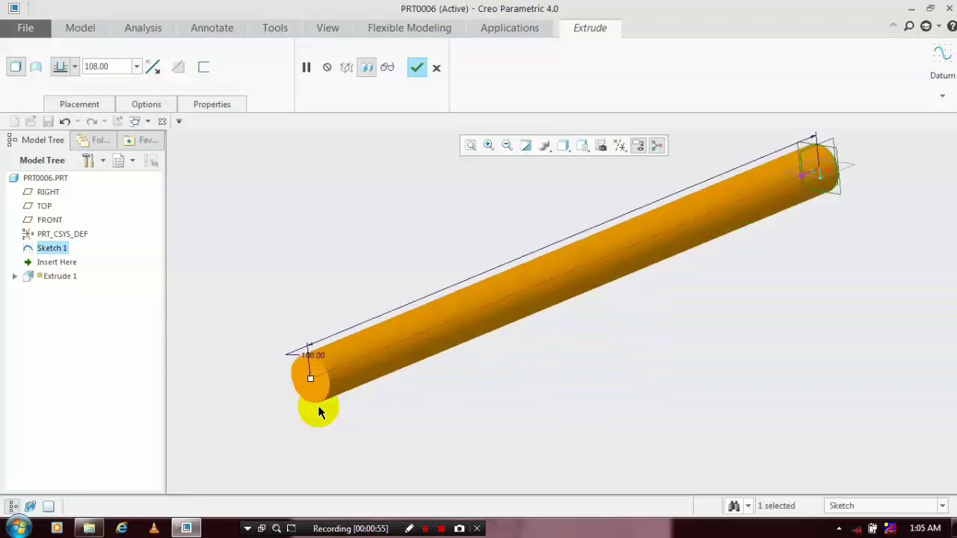
left_click(416, 67)
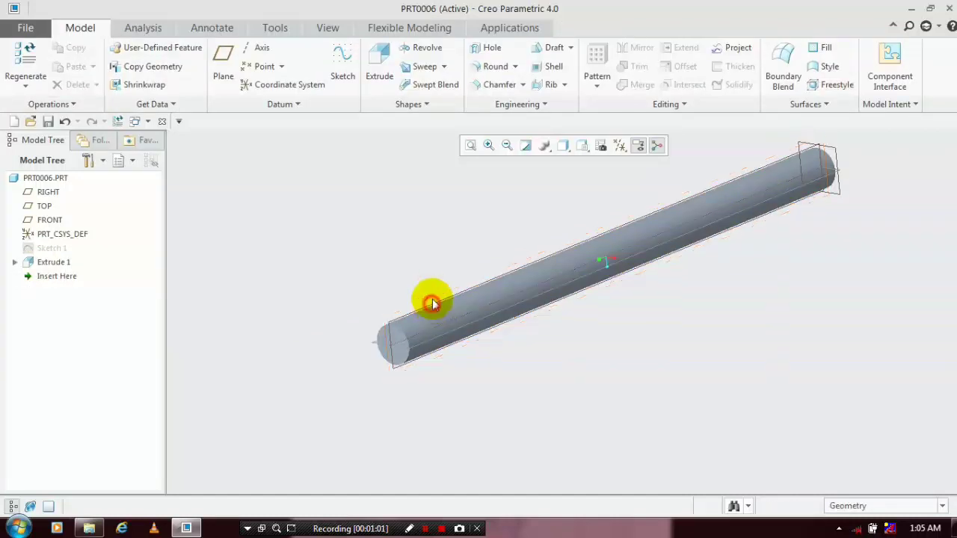
Start a sketch on the RIGHT plane with the shaft's top edge as a reference
left_click(428, 302)
left_click(340, 75)
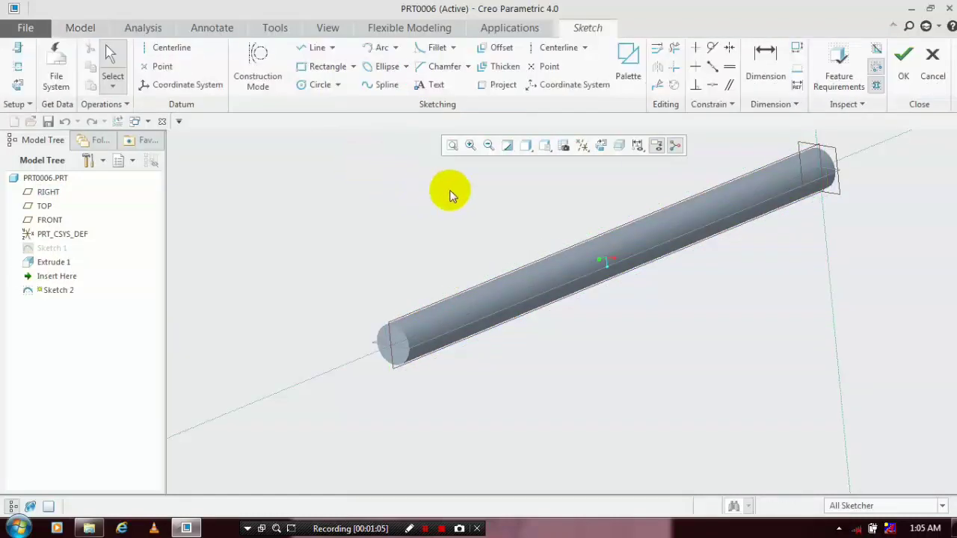
left_click(602, 146)
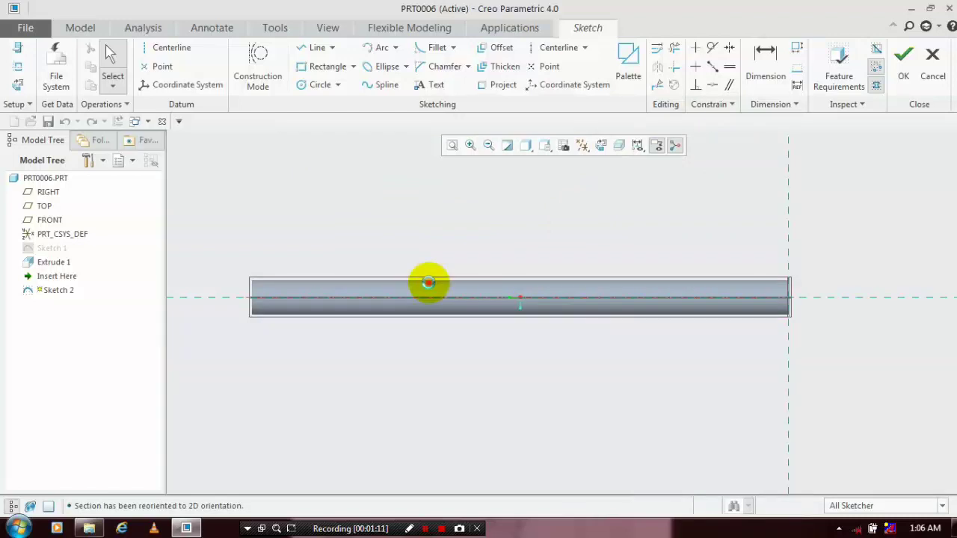
key("c")
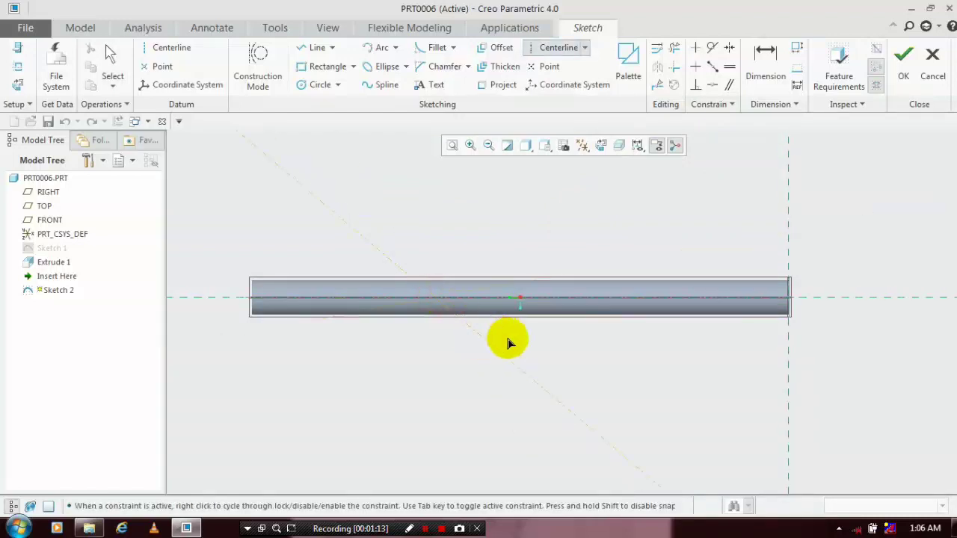
left_click(547, 218)
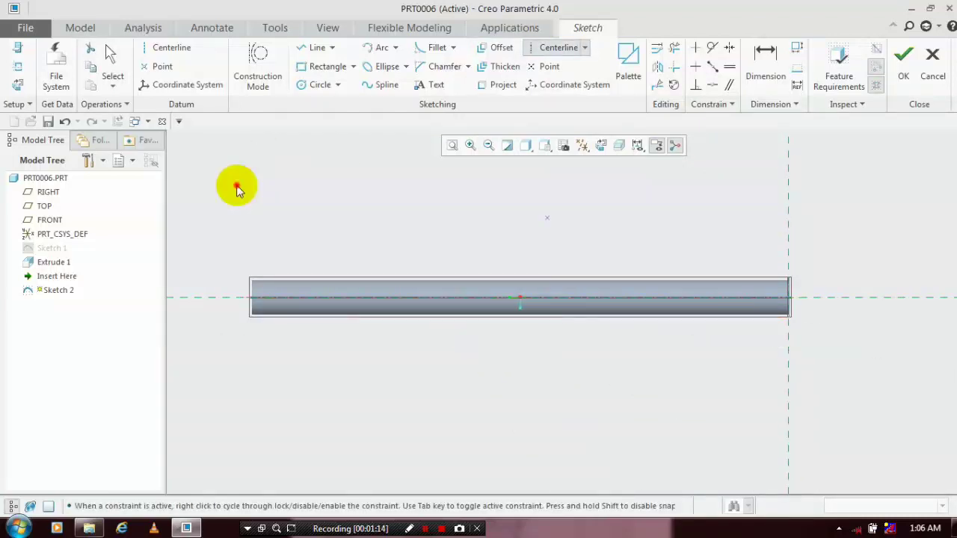
middle_click(237, 189)
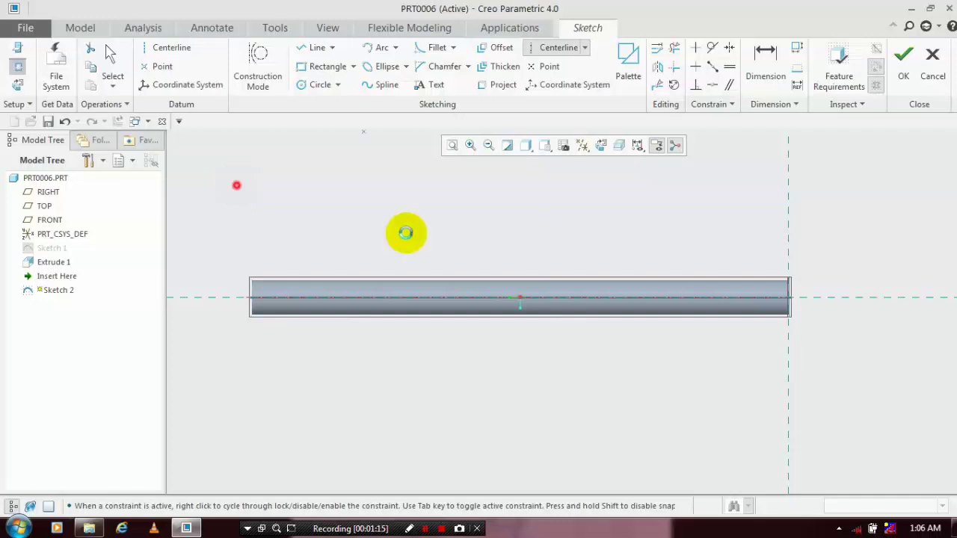
left_click(439, 284)
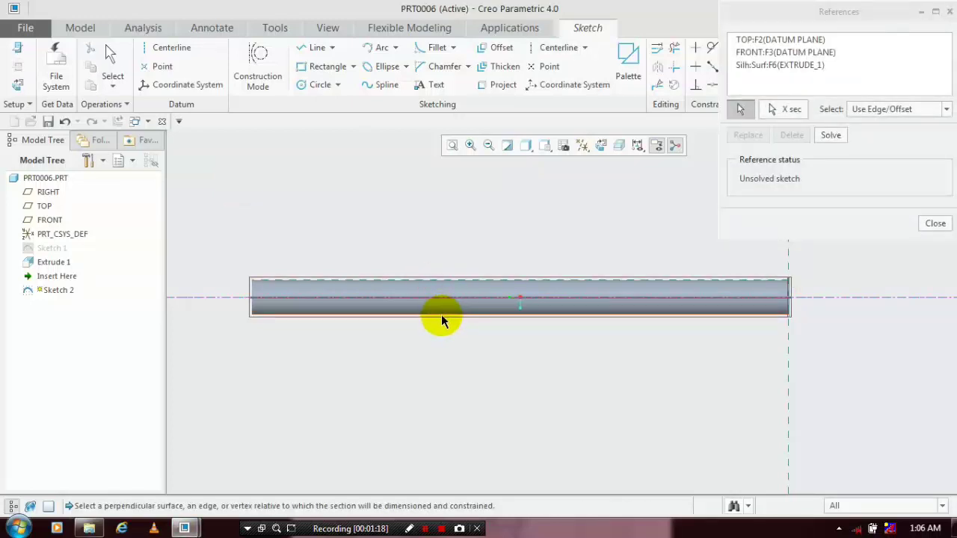
left_click(936, 222)
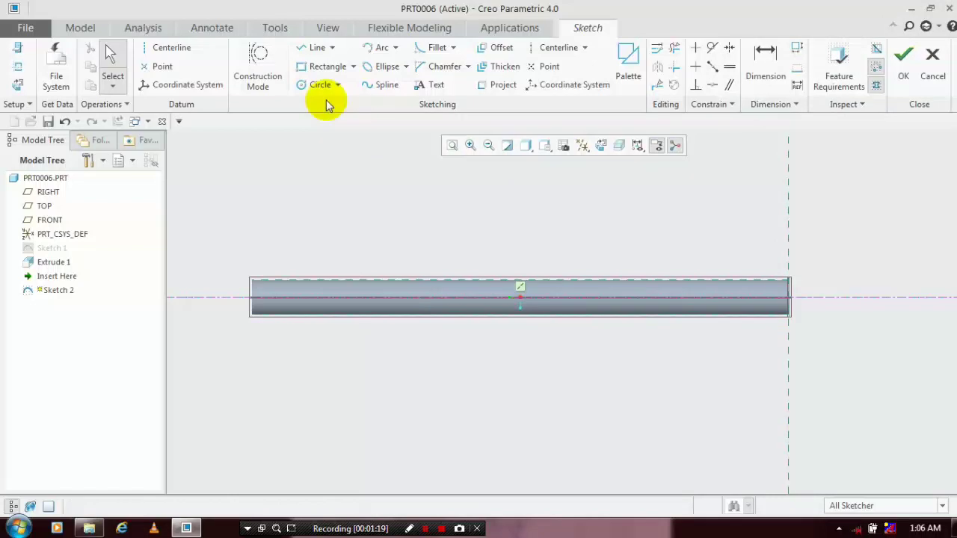
Draw a line from the shaft's top-left corner along the top edge, dimensioned to 66
left_click(322, 53)
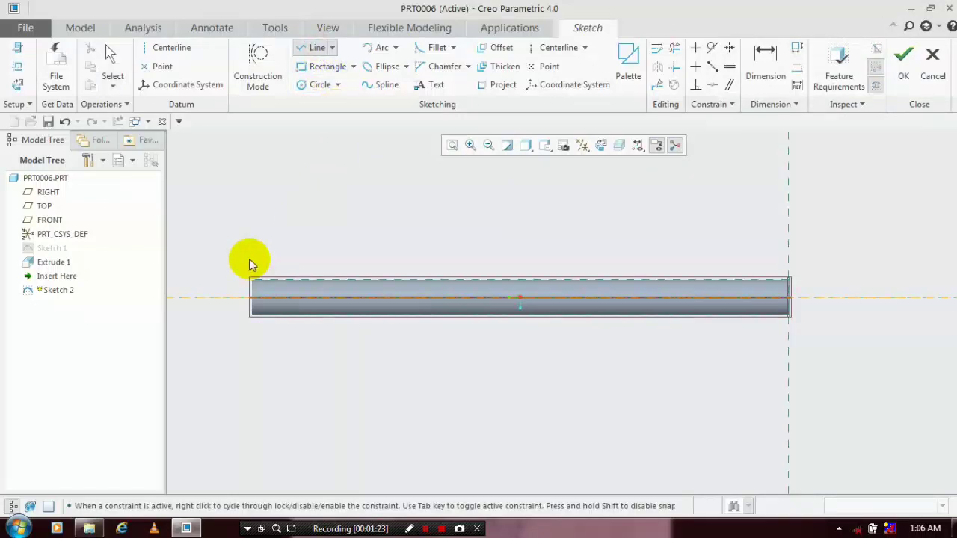
left_click(252, 281)
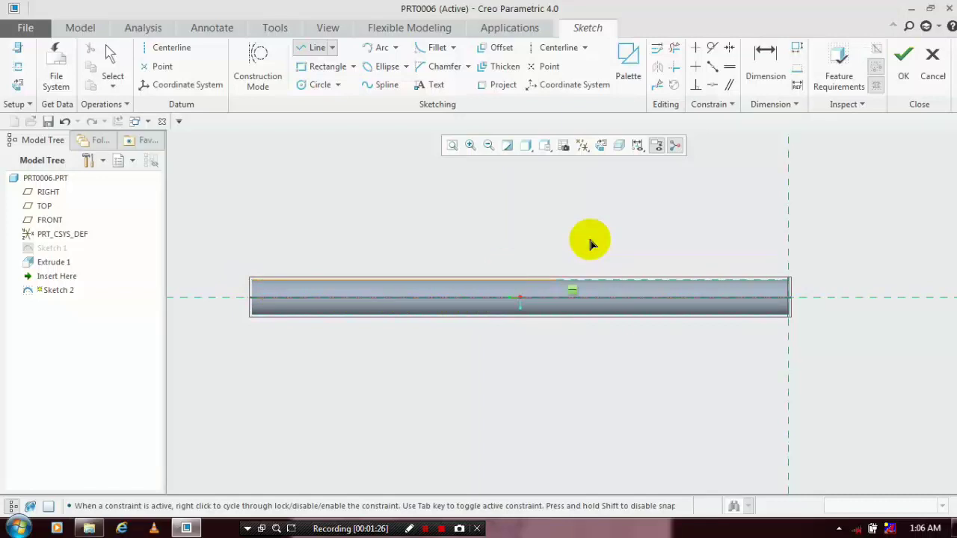
left_click(610, 242)
middle_click(668, 208)
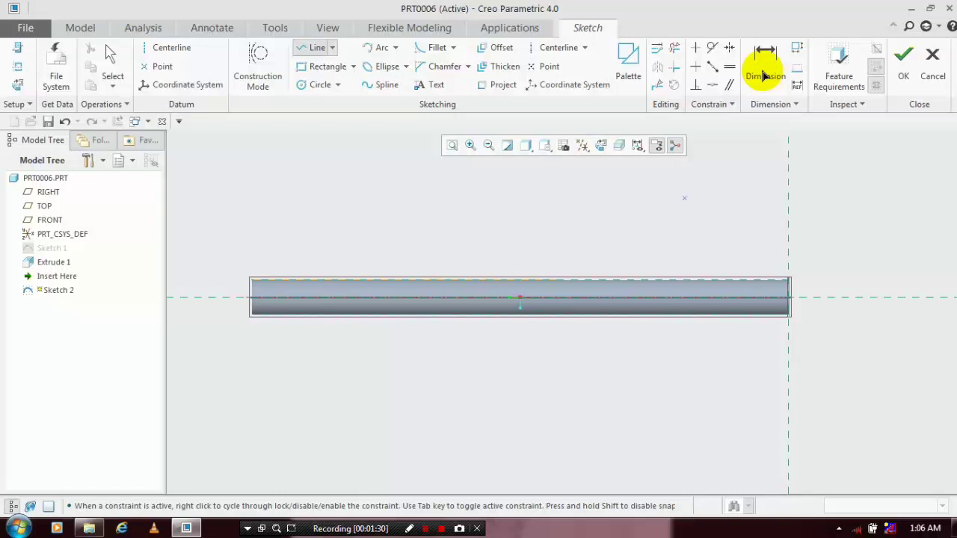
left_click(764, 76)
left_click(479, 281)
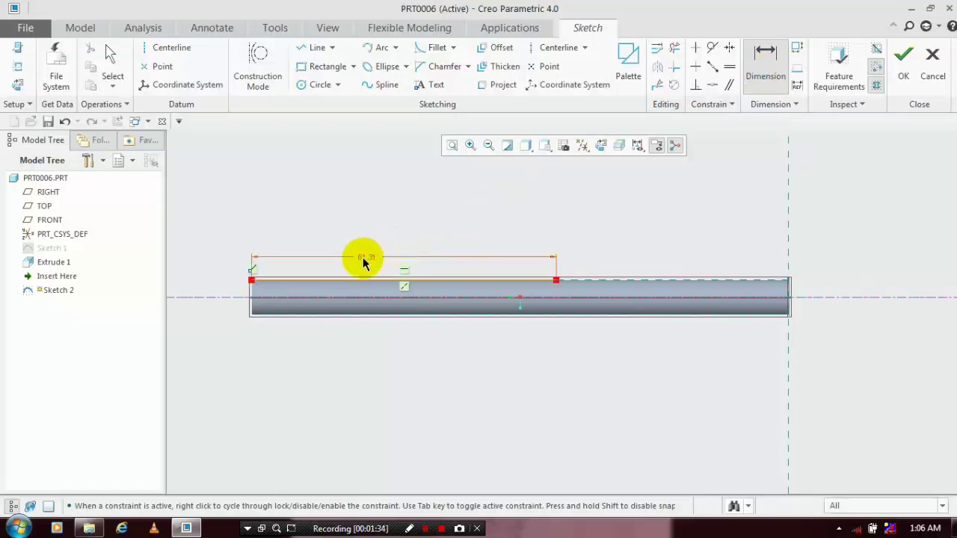
type("66")
key("Return")
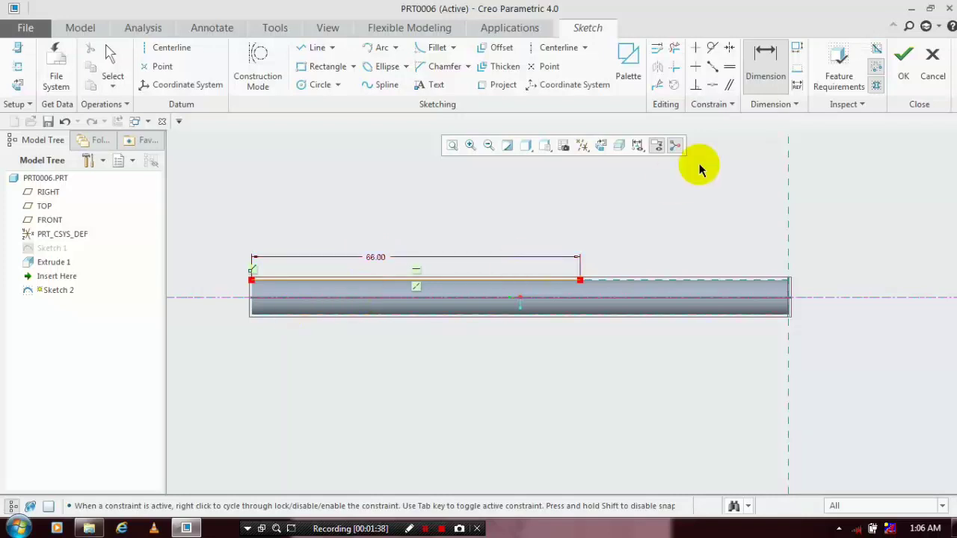
left_click(903, 86)
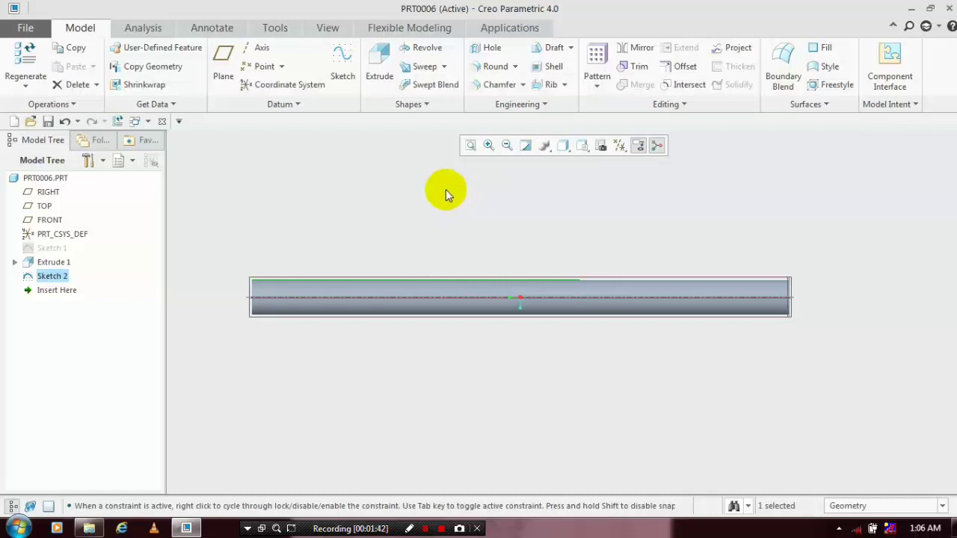
Start a helical sweep along Sketch 2 with a pitch of 44
left_click(444, 67)
left_click(445, 99)
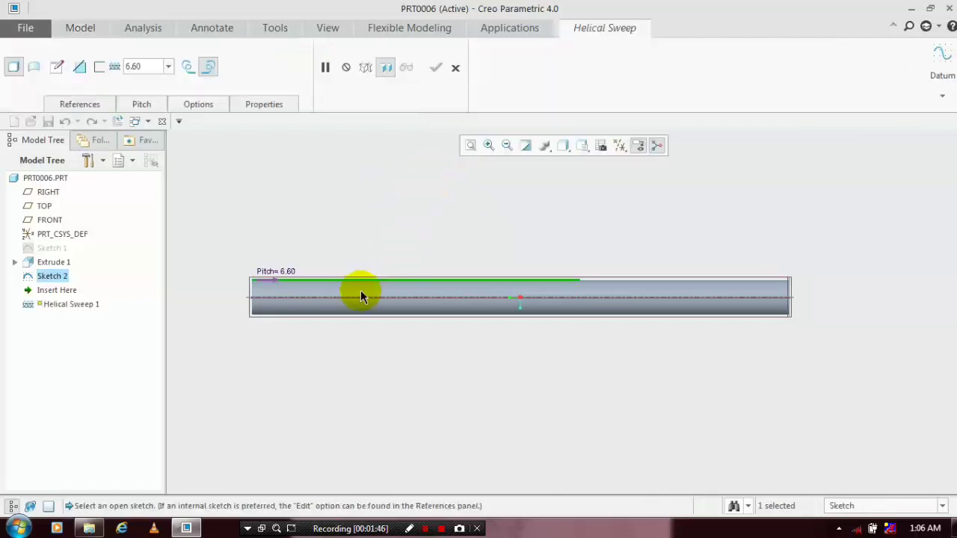
middle_click_drag(315, 276, 318, 299)
left_click(145, 68)
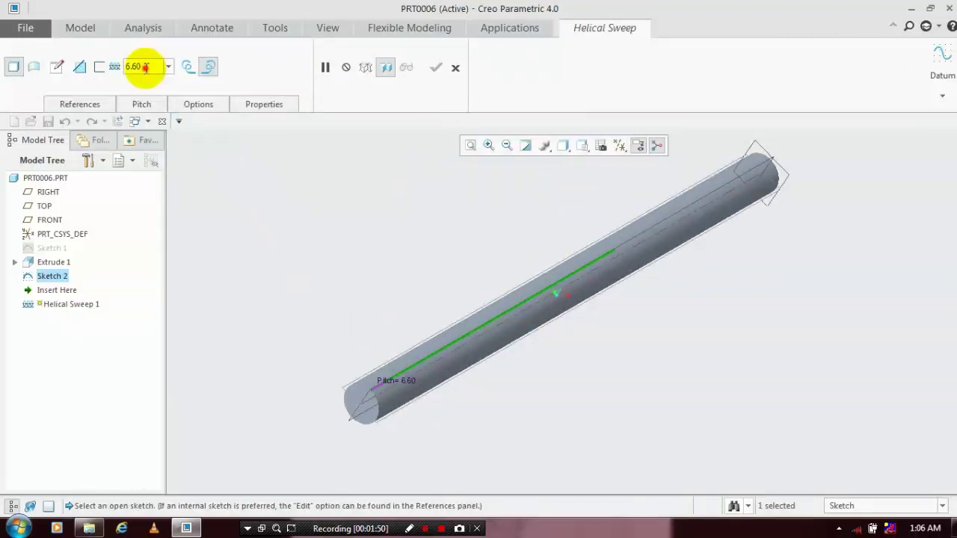
type("44")
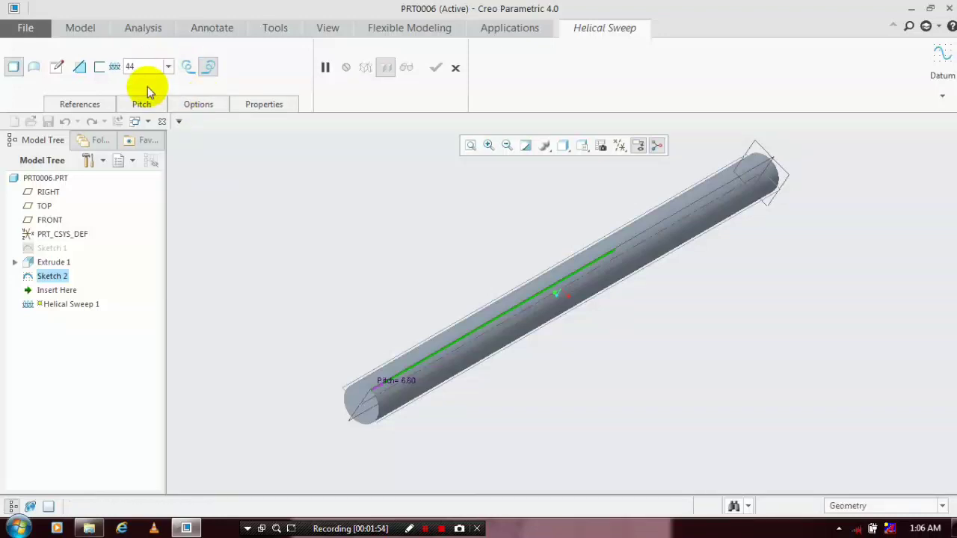
Sketch the sweep section as a 5-diameter circle centred at the profile's start point
left_click(57, 66)
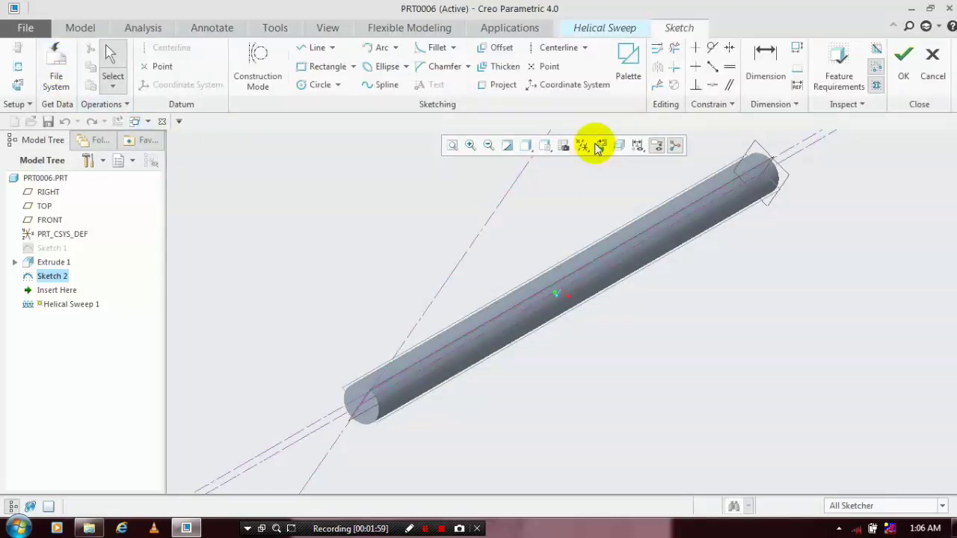
left_click(600, 147)
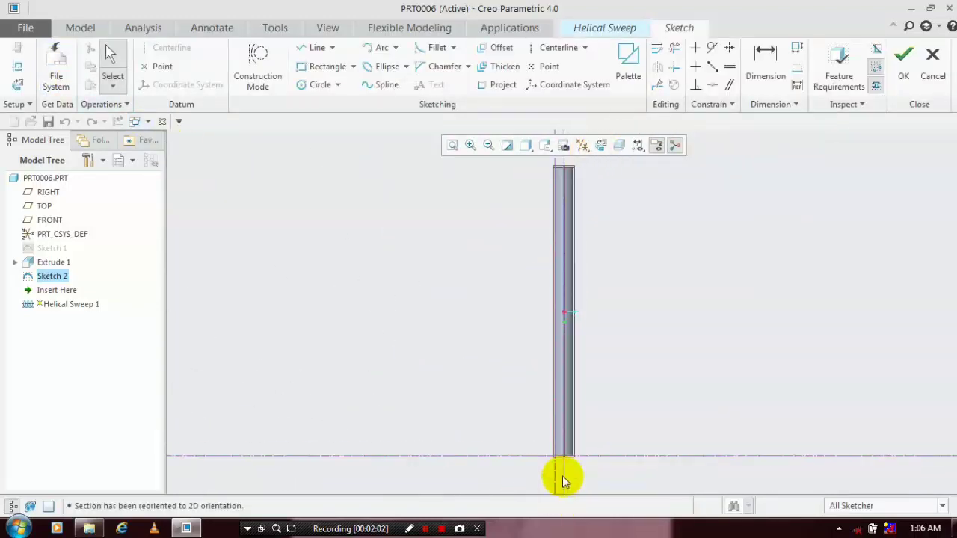
left_click(318, 85)
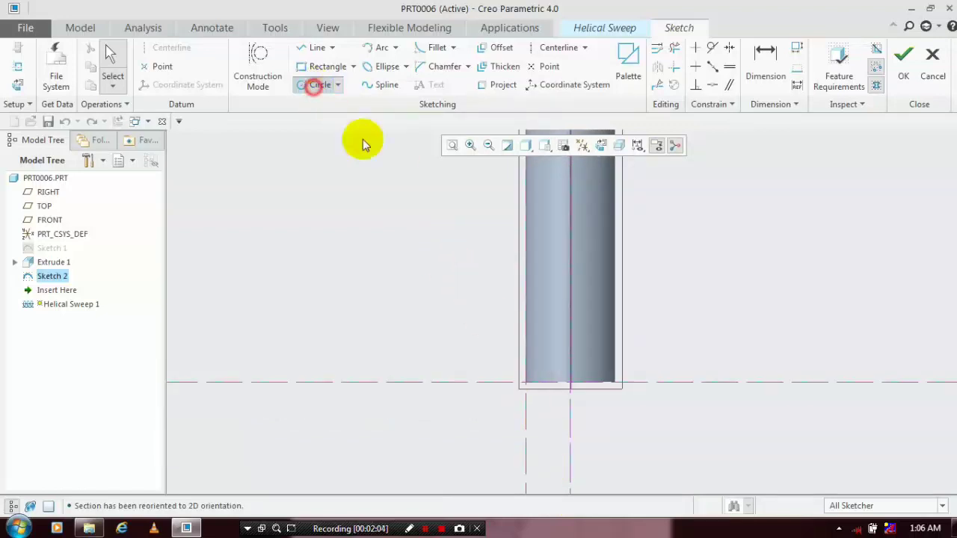
left_click(525, 383)
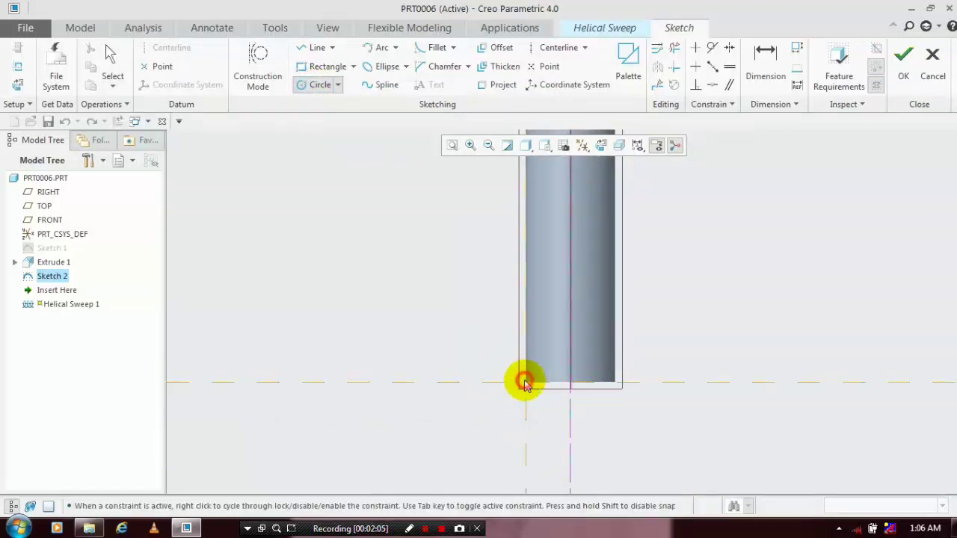
left_click(535, 410)
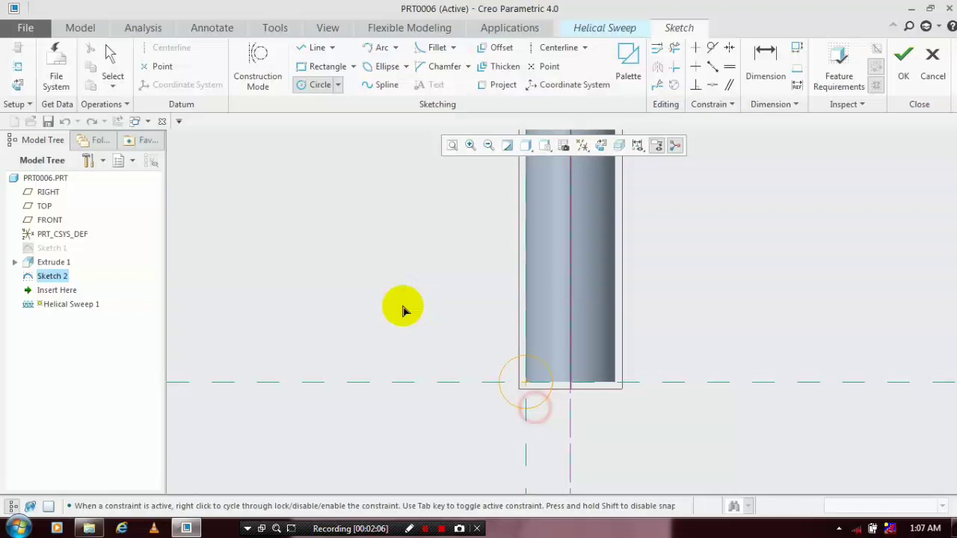
left_click(764, 60)
left_click(525, 382)
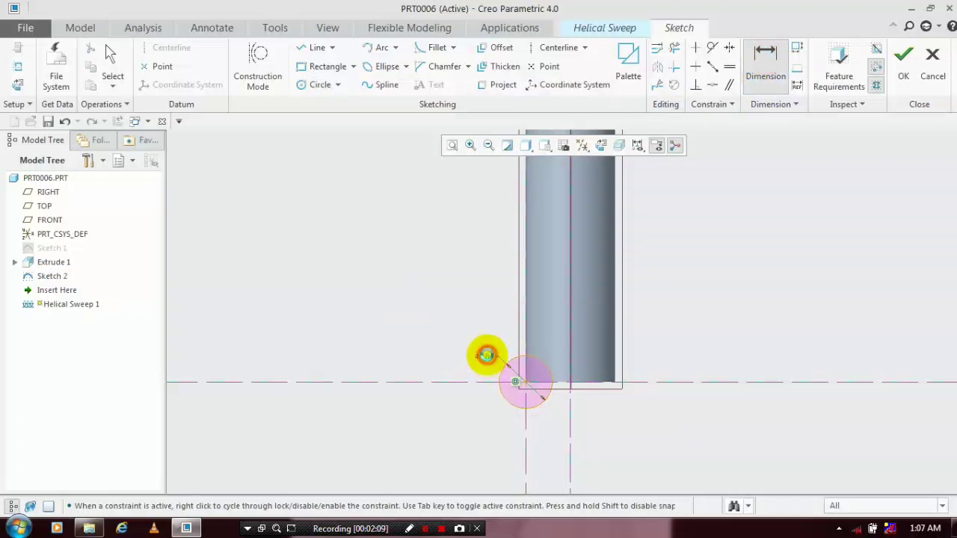
middle_click(487, 355)
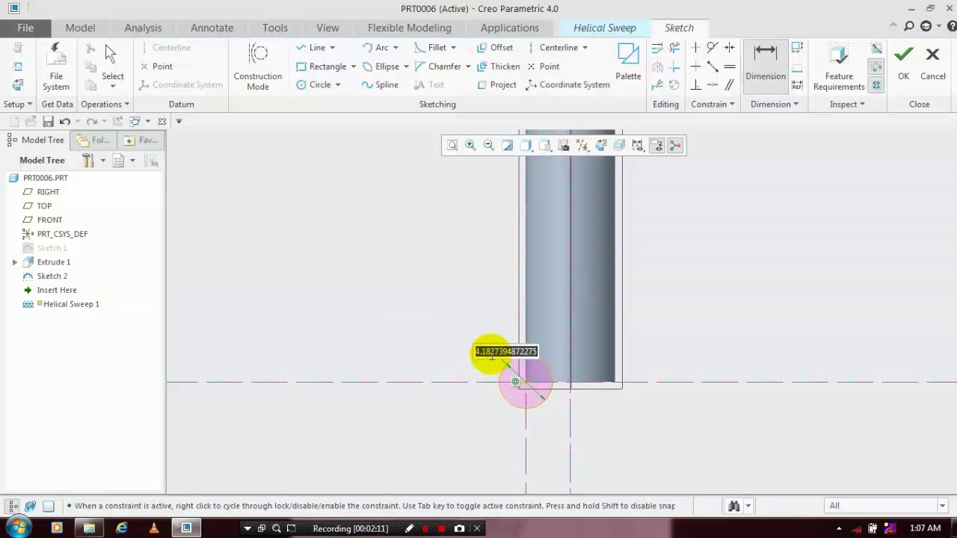
type("5")
key("Return")
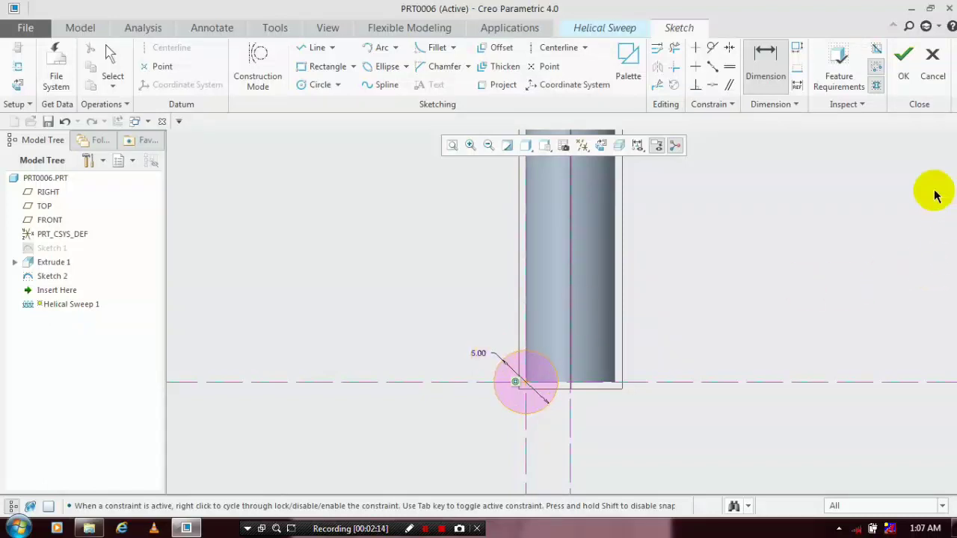
left_click(904, 76)
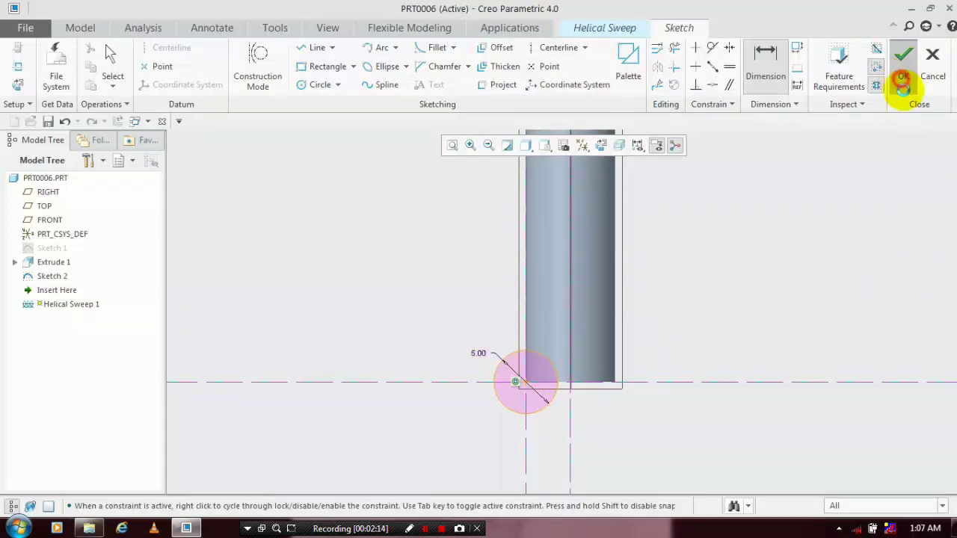
Set Helical Sweep 1 to remove material and complete the spiral flute cut
scroll(488, 261, "down", 5)
scroll(498, 182, "up", 4)
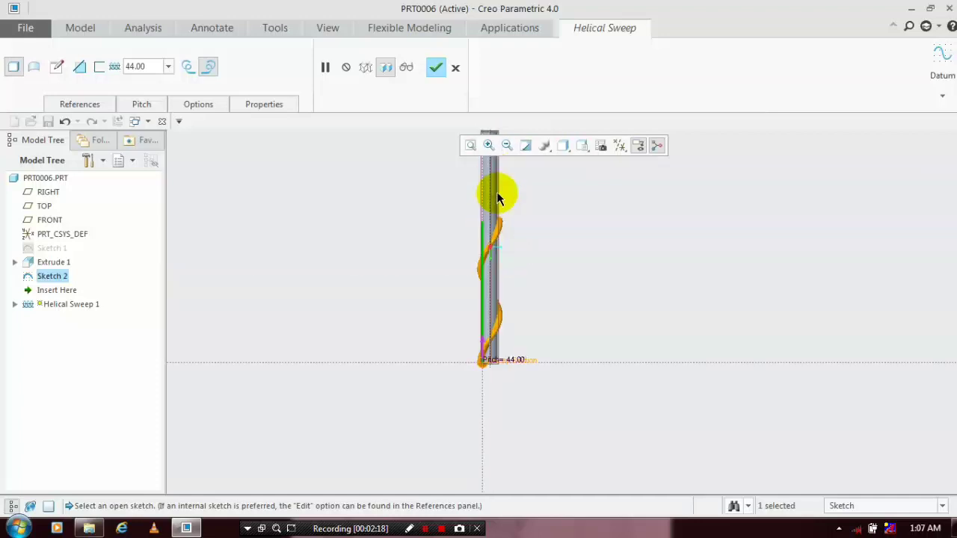
scroll(505, 258, "up", 2)
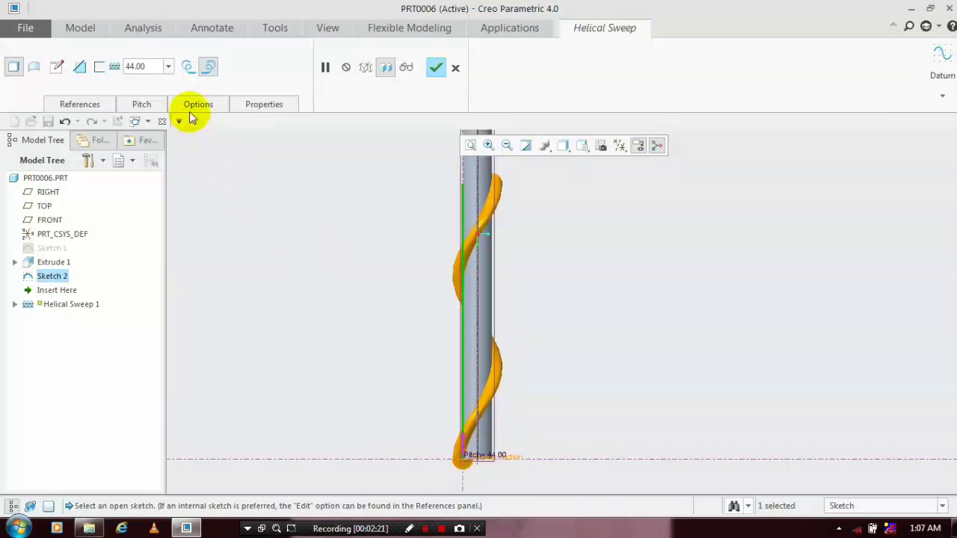
left_click(79, 68)
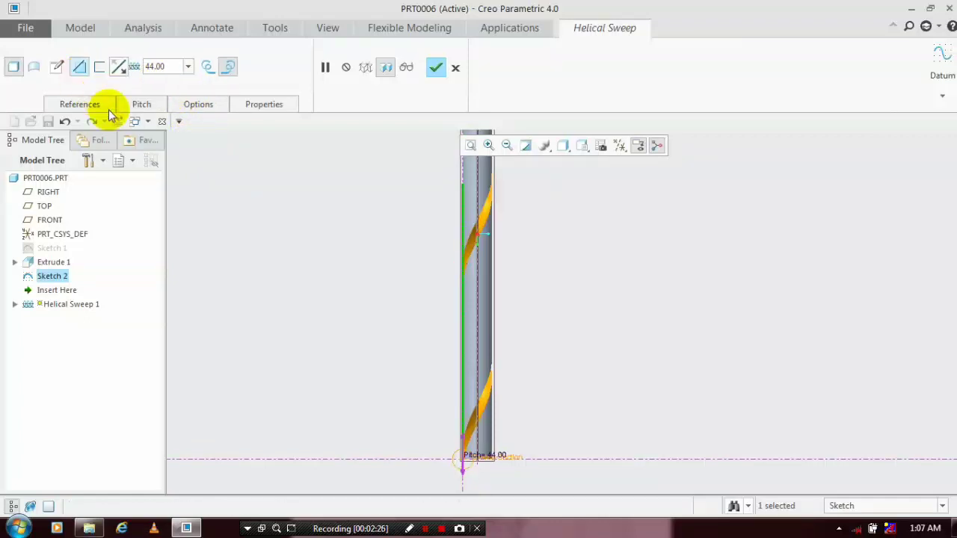
left_click(433, 79)
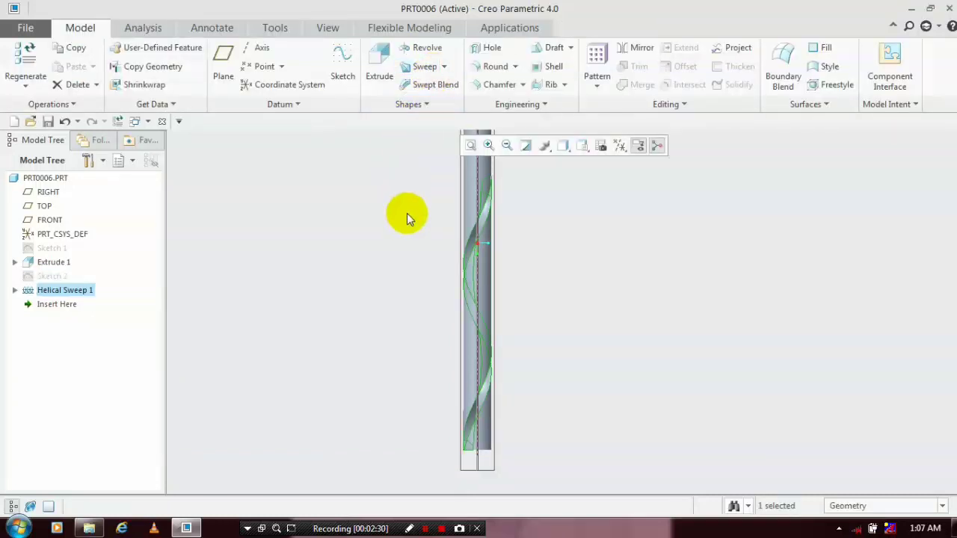
Turn off datum plane display and select Helical Sweep 1 in the model tree
left_click(620, 145)
left_click(620, 225)
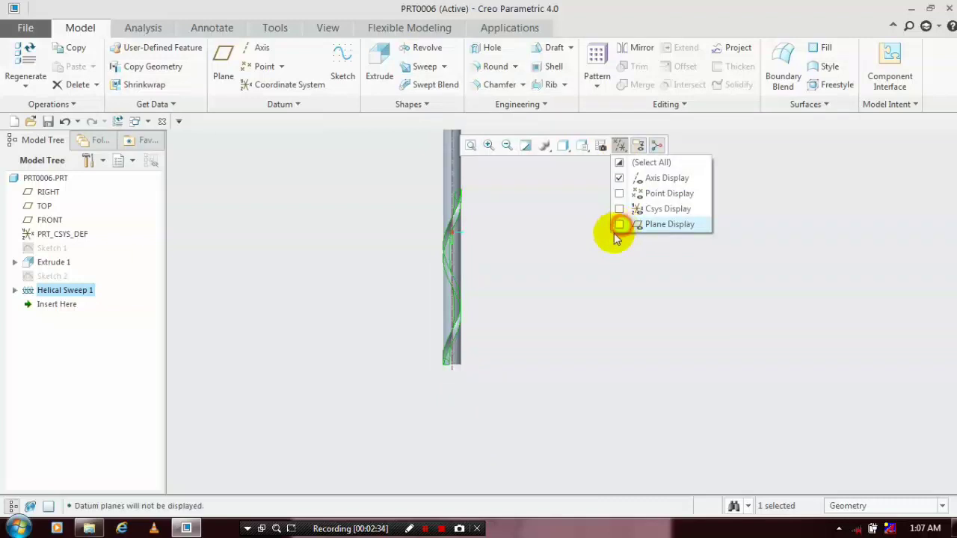
left_click(411, 239)
middle_click_drag(399, 231, 372, 268)
scroll(373, 269, "up", 2)
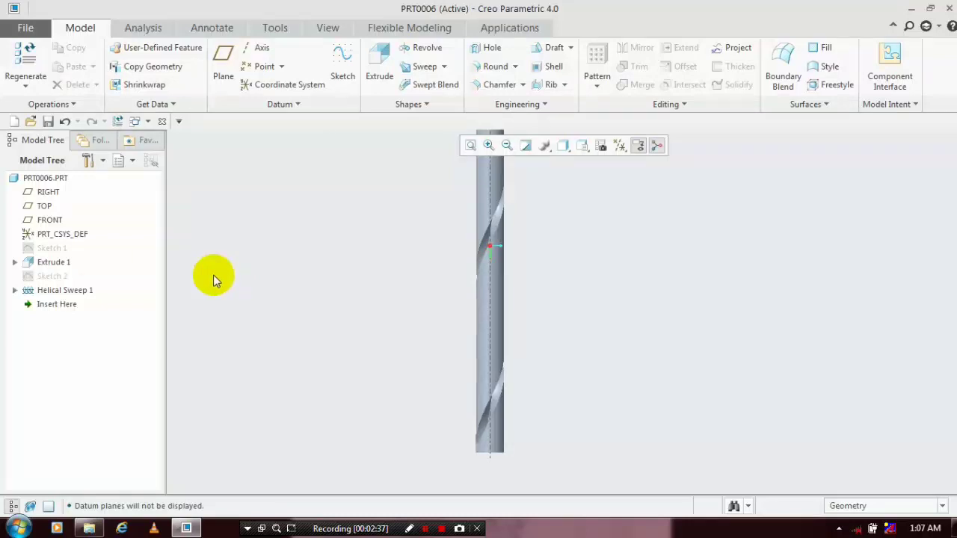
left_click(82, 290)
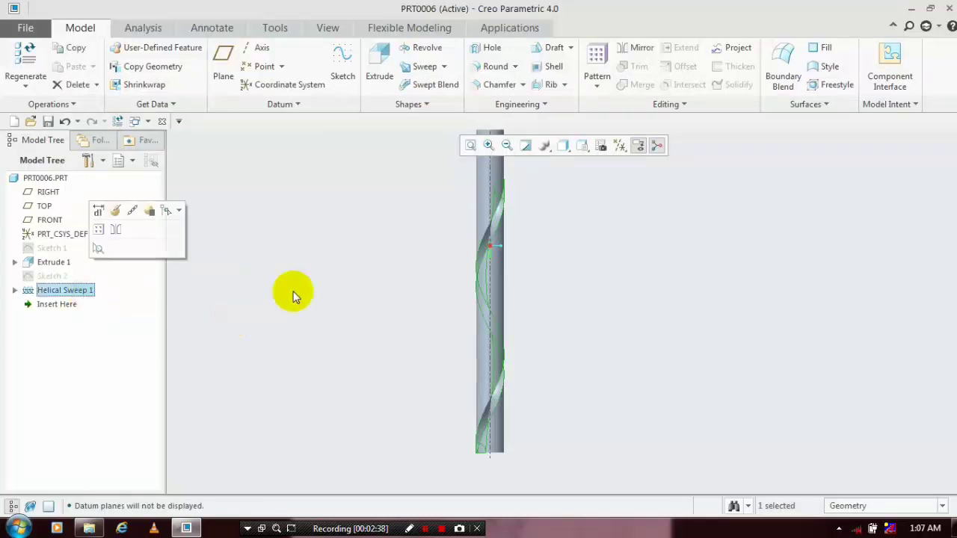
Pattern Helical Sweep 1 about the shaft's central axis: 2 members, 180° apart
left_click(600, 95)
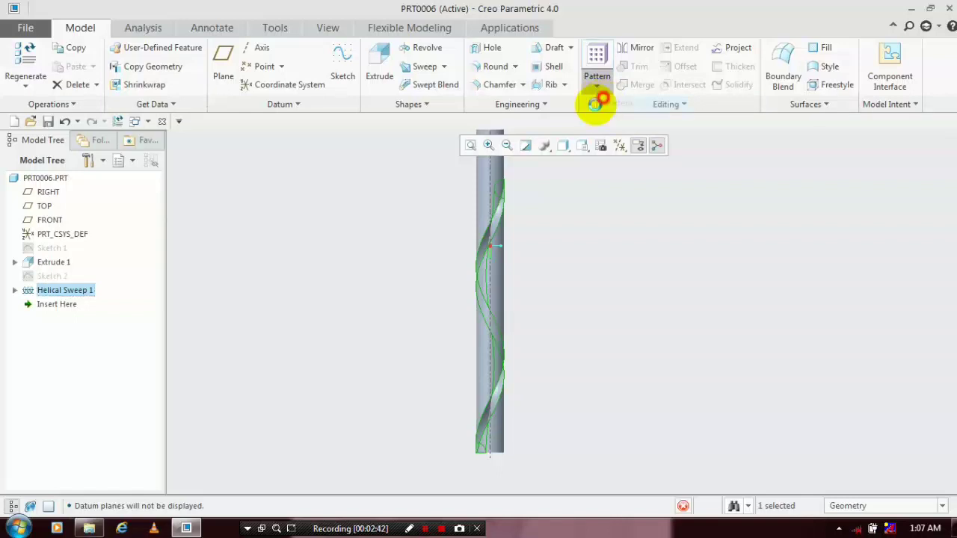
left_click(65, 67)
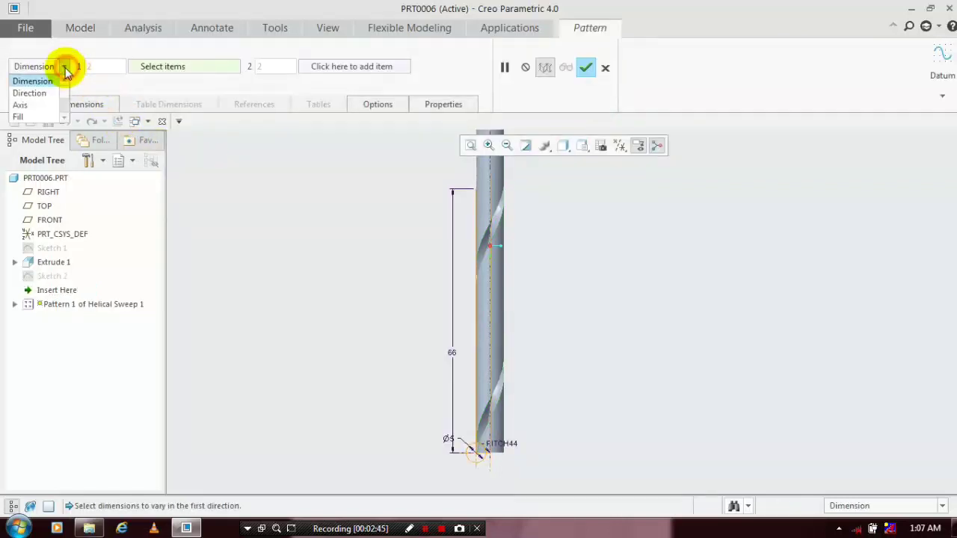
left_click(187, 101)
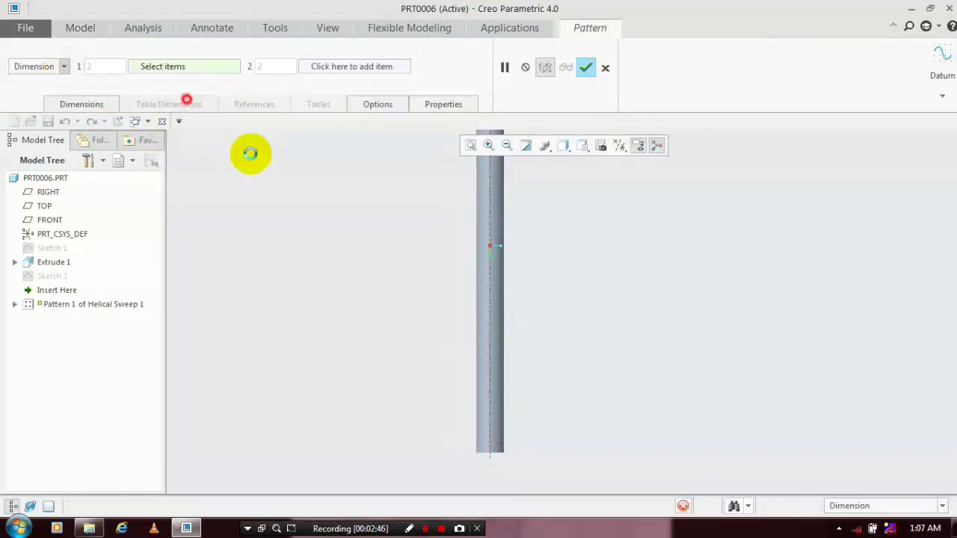
left_click(491, 320)
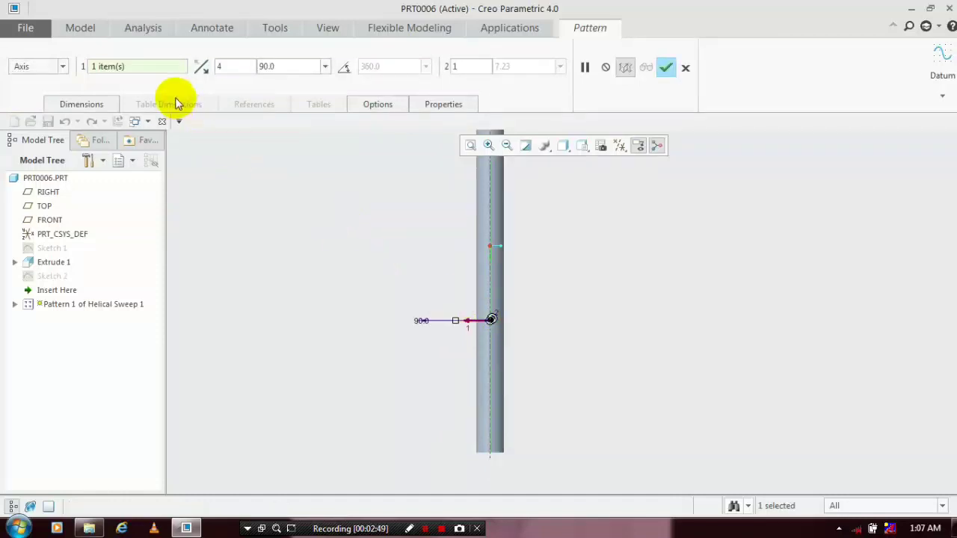
double_click(228, 67)
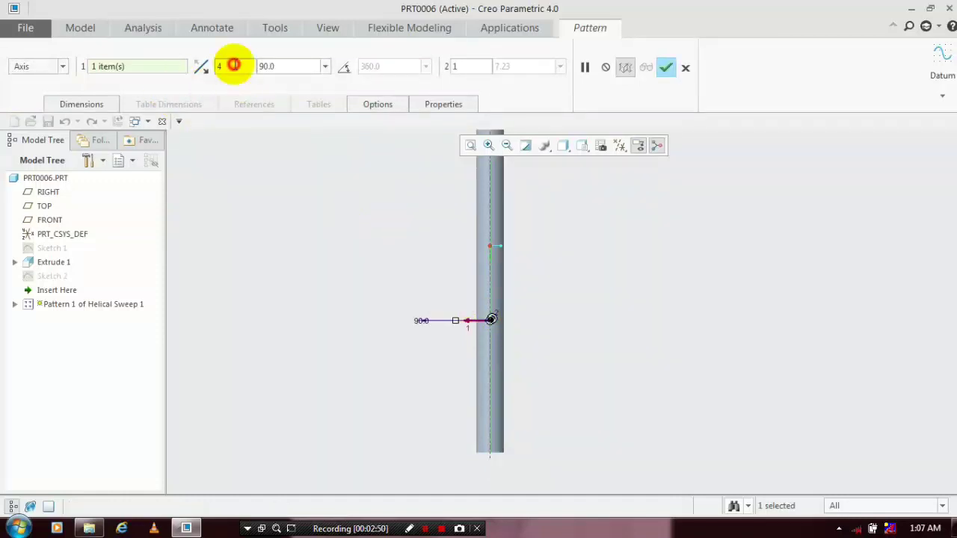
type("2")
double_click(271, 68)
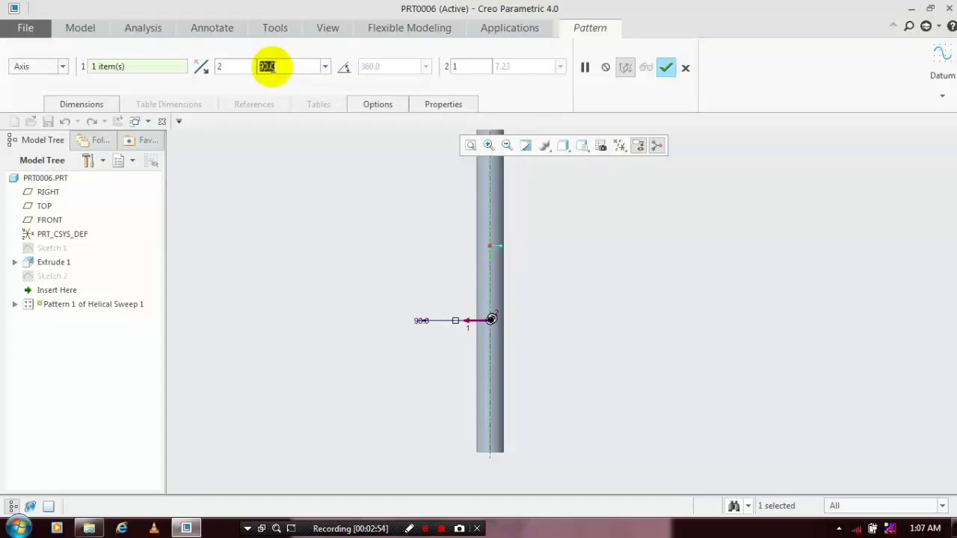
type("180")
key("Return")
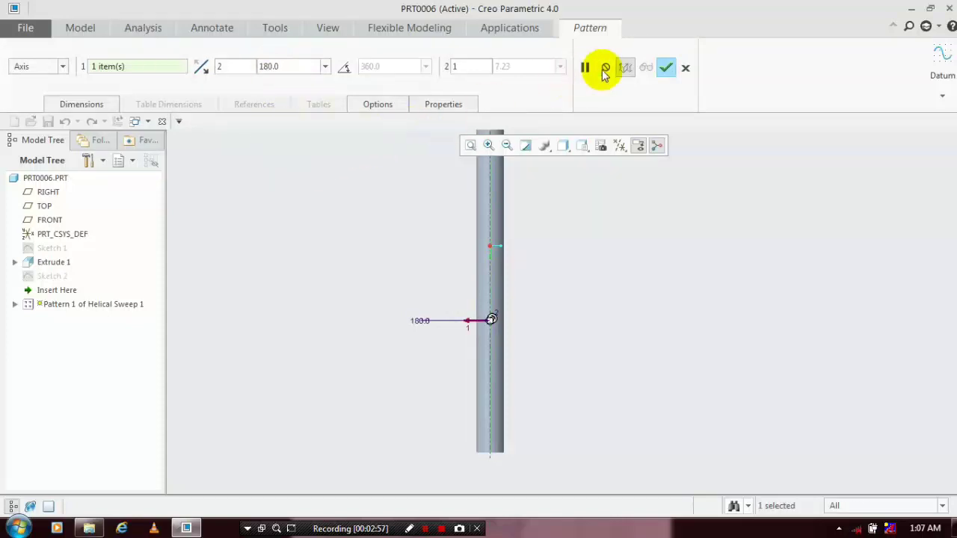
left_click(666, 67)
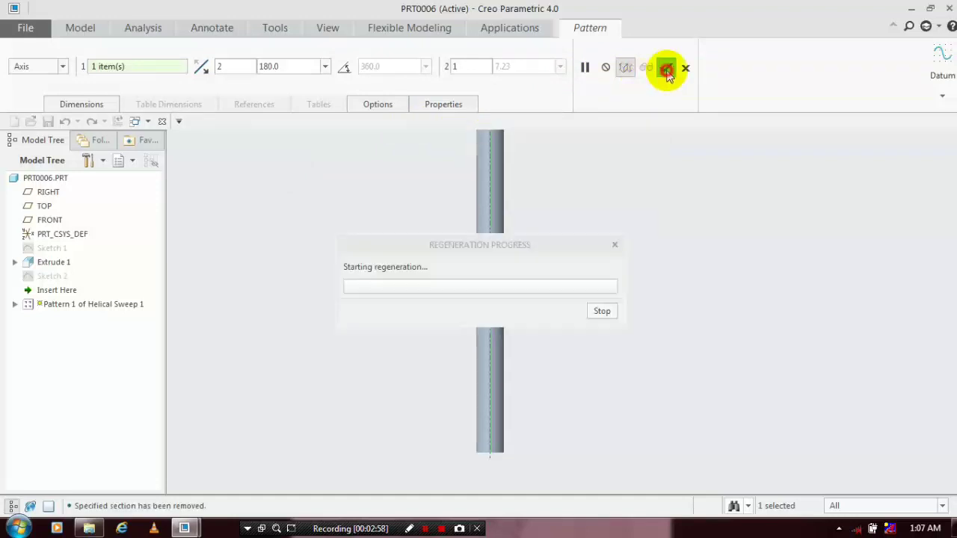
Orbit the fluted shaft to a diagonal view and bring up the chamfer type list
scroll(585, 282, "up", 2)
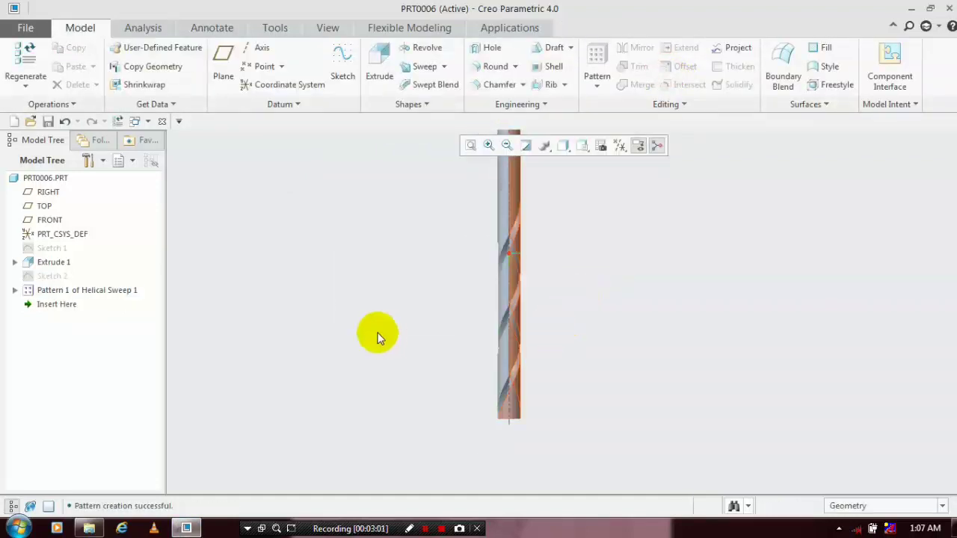
middle_click_drag(513, 391, 423, 314)
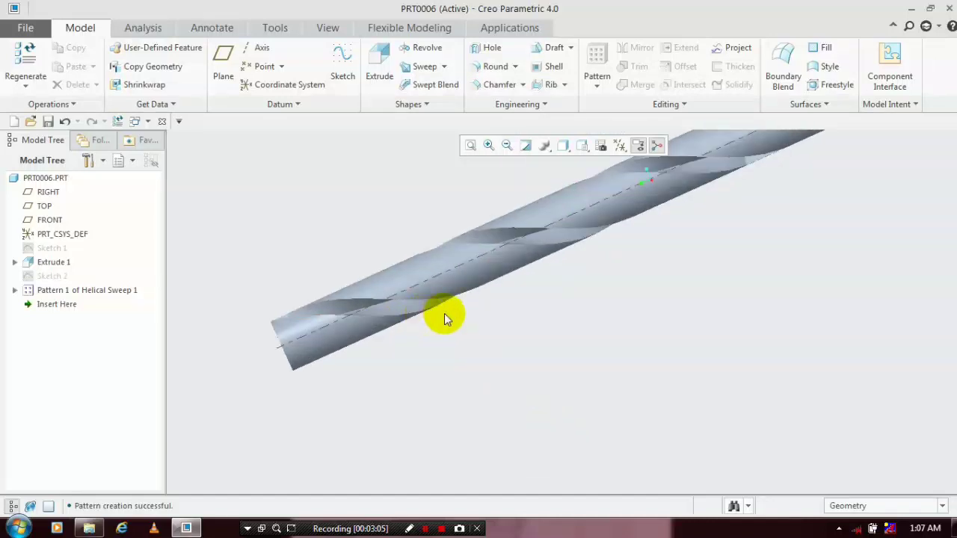
scroll(444, 314, "up", 1)
scroll(446, 312, "down", 2)
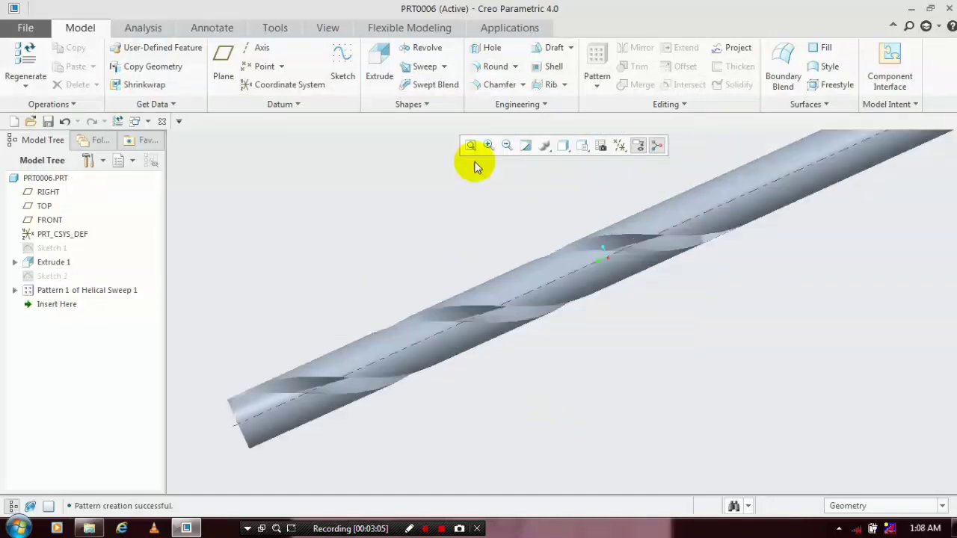
left_click(514, 67)
left_click(465, 161)
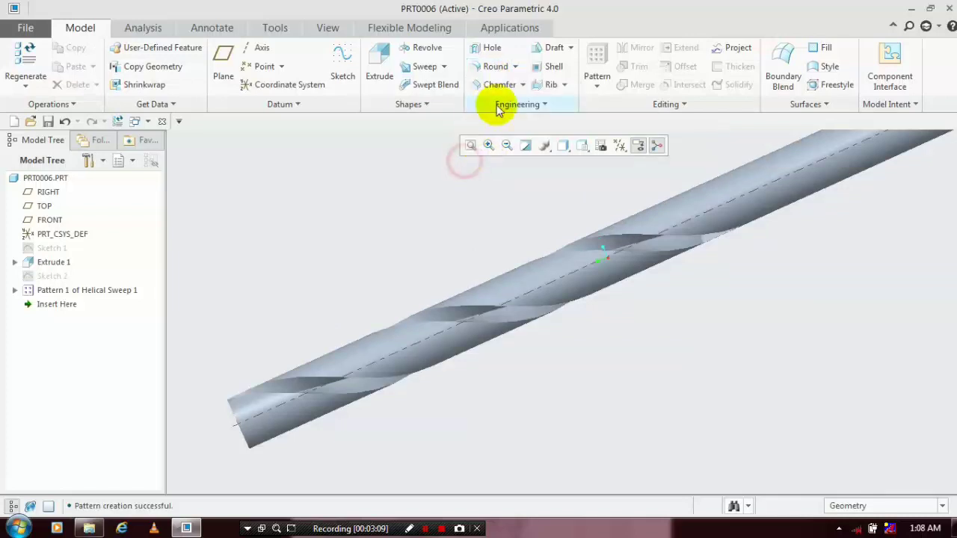
left_click(523, 86)
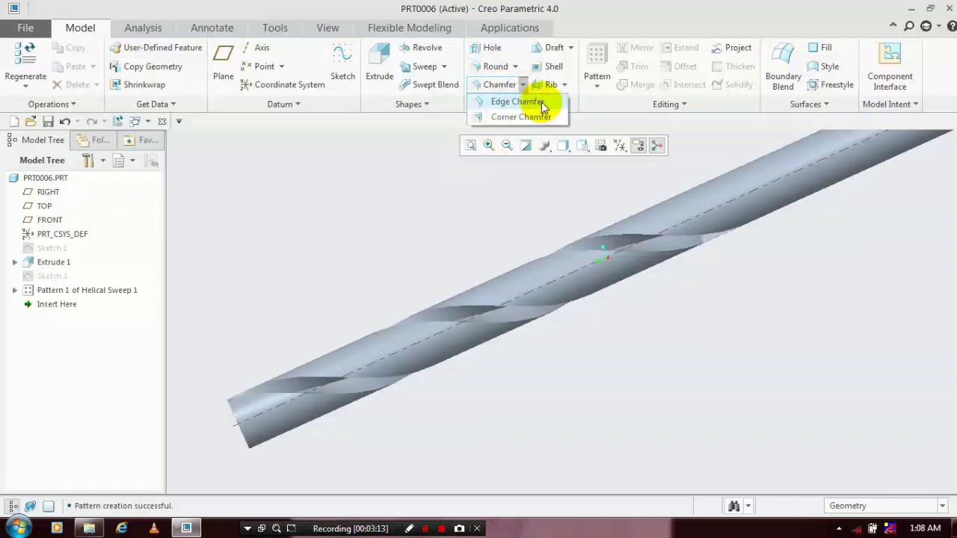
Set up an Edge Chamfer on a helical flute edge with the D1 x D2 scheme and D1 1.00
left_click(528, 105)
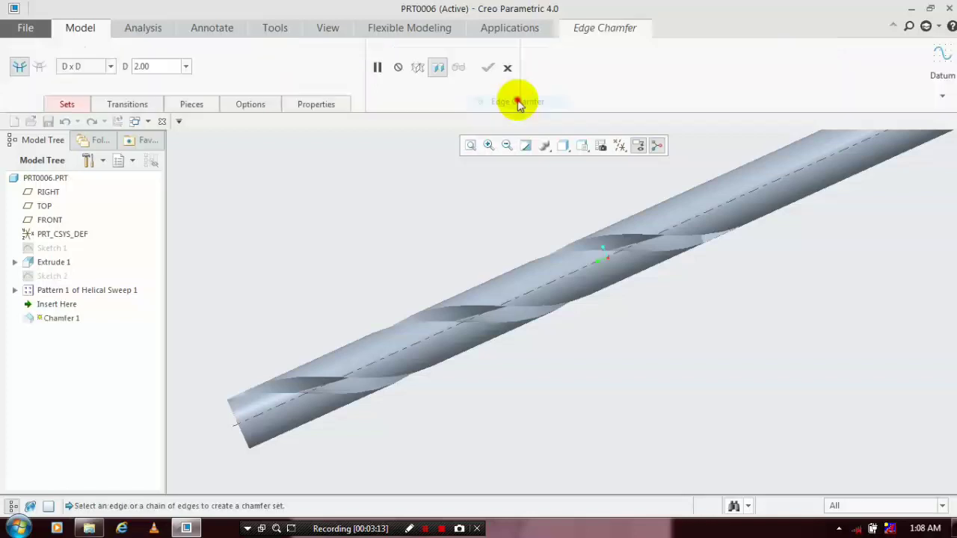
left_click(287, 377)
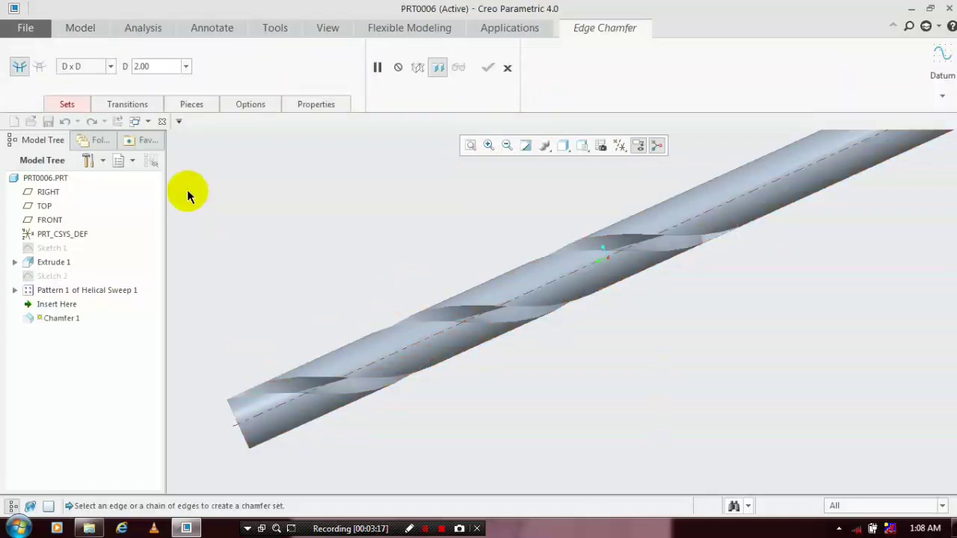
left_click(81, 101)
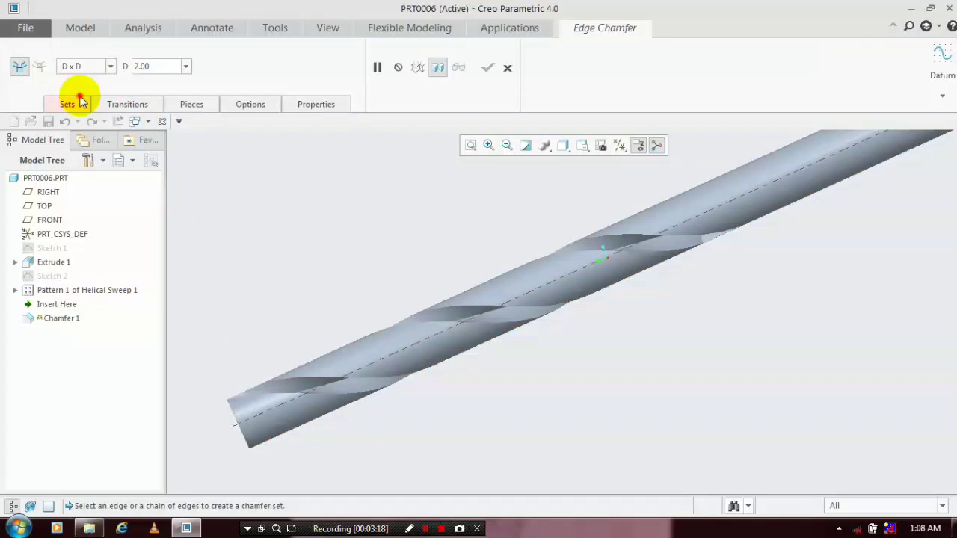
left_click(84, 66)
left_click(78, 90)
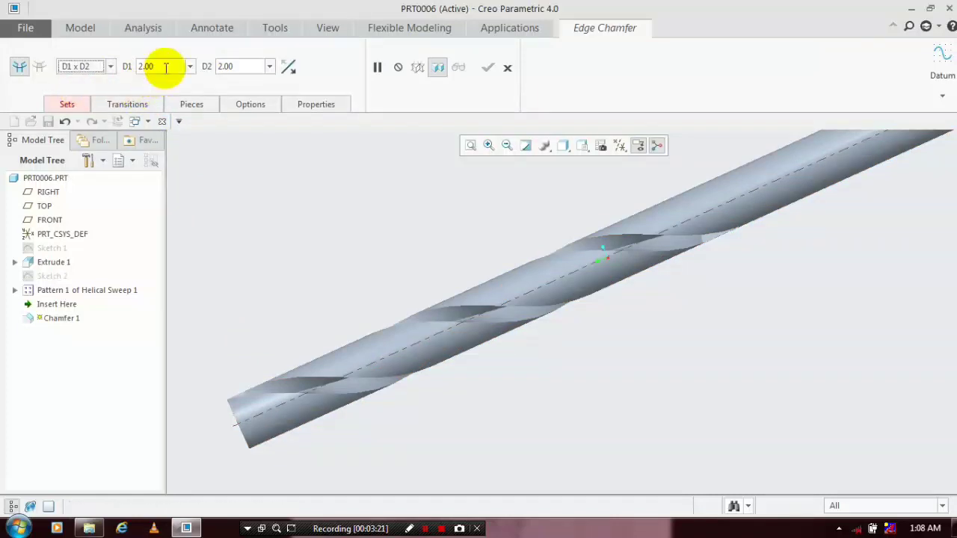
double_click(166, 66)
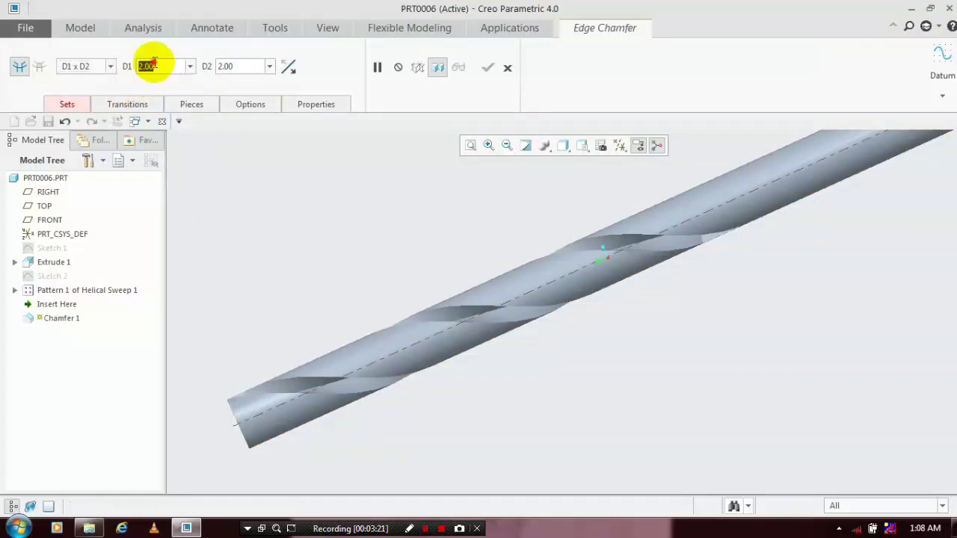
type("1")
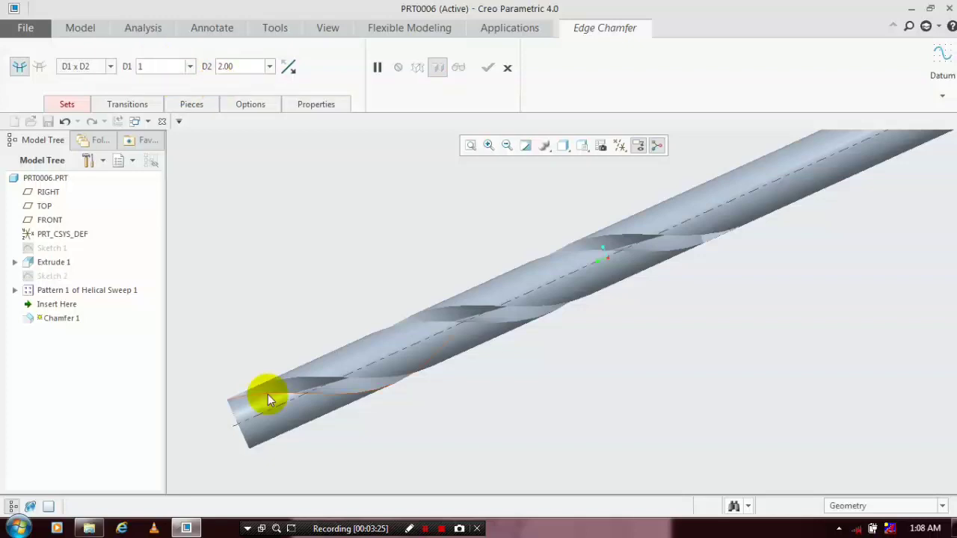
key("Return")
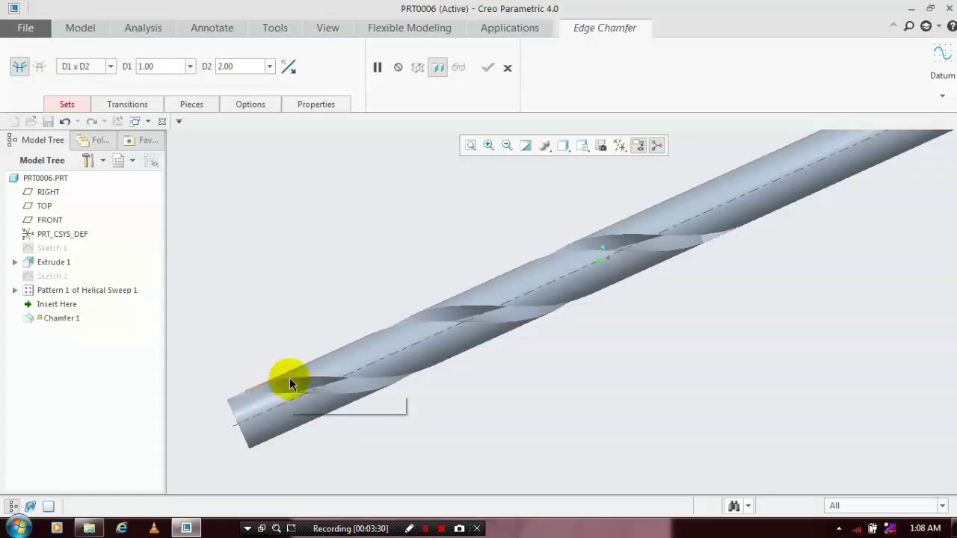
left_click(289, 379)
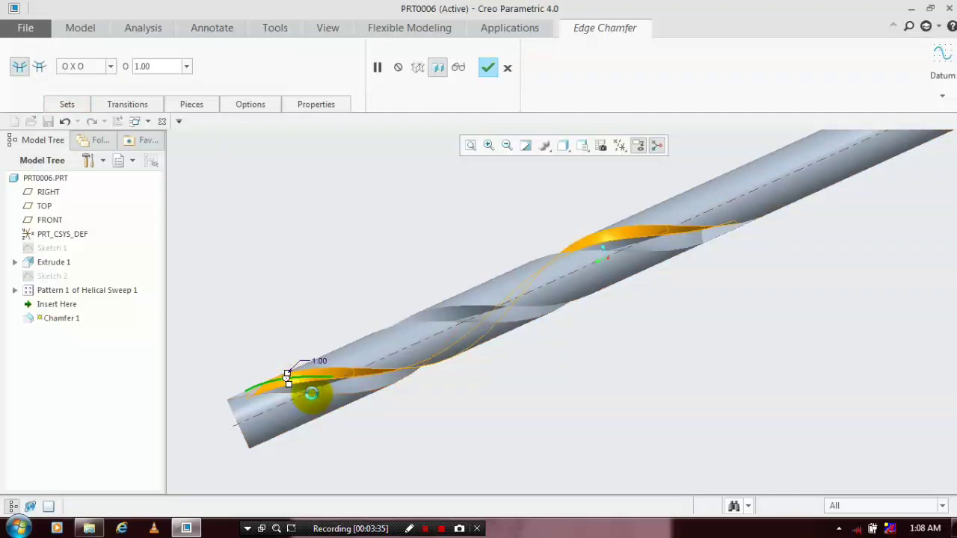
Extend the chamfer handles along the two helical flute edges
left_click_drag(309, 391, 352, 391)
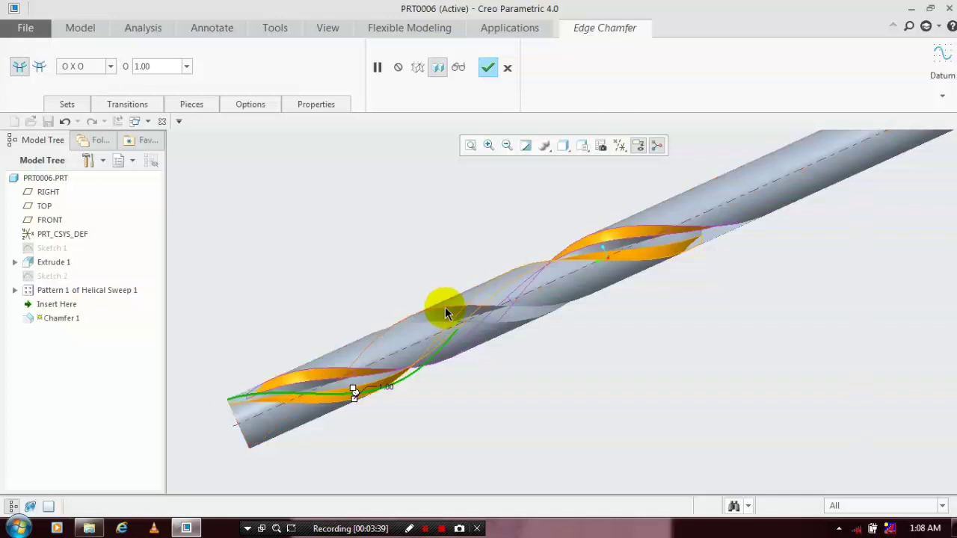
left_click(451, 307)
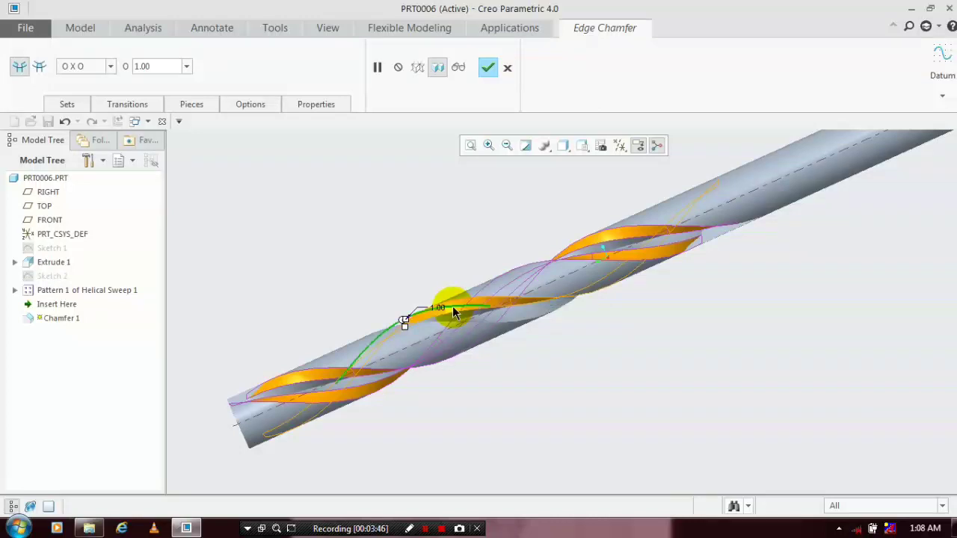
left_click_drag(404, 322, 339, 357)
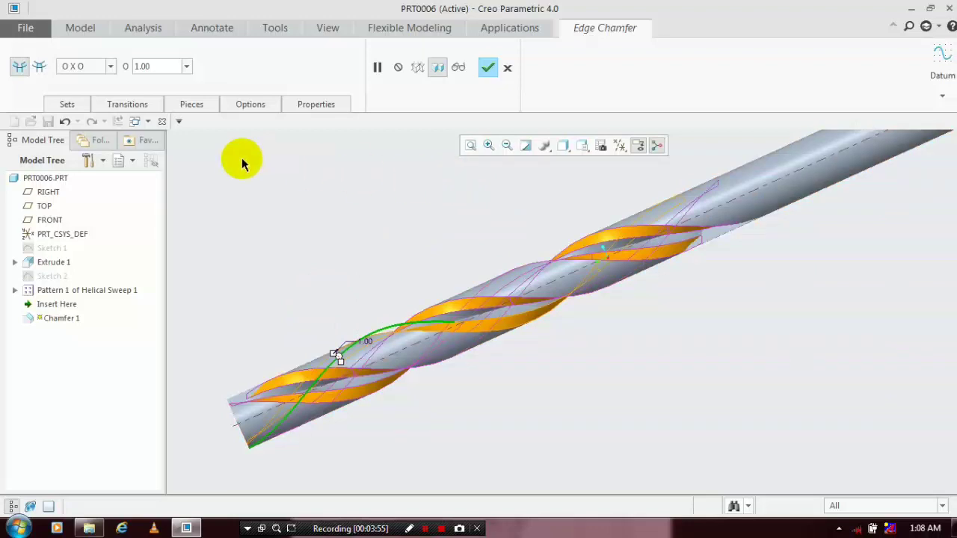
Switch the chamfer scheme to O1 x O2, set O2 to 2, and complete Chamfer 1
left_click(110, 69)
left_click(93, 87)
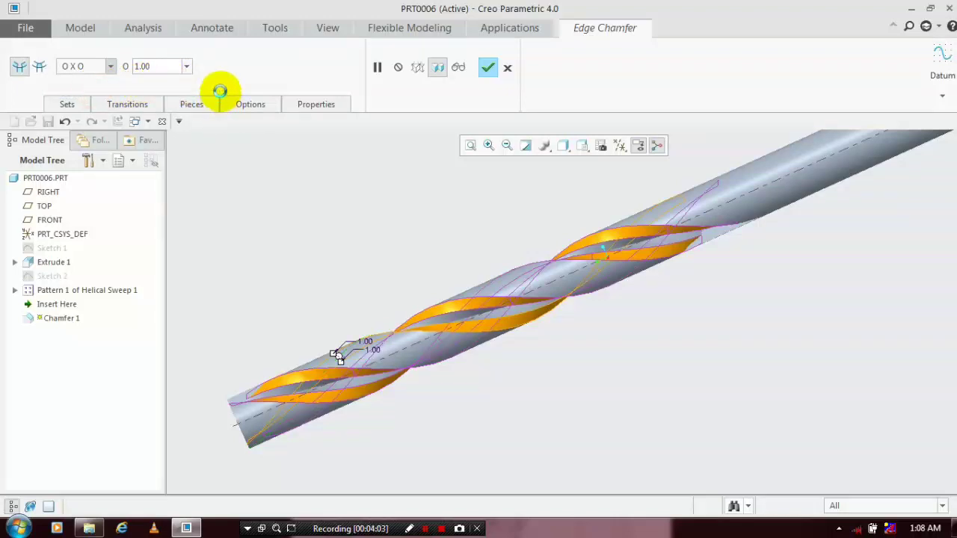
double_click(247, 67)
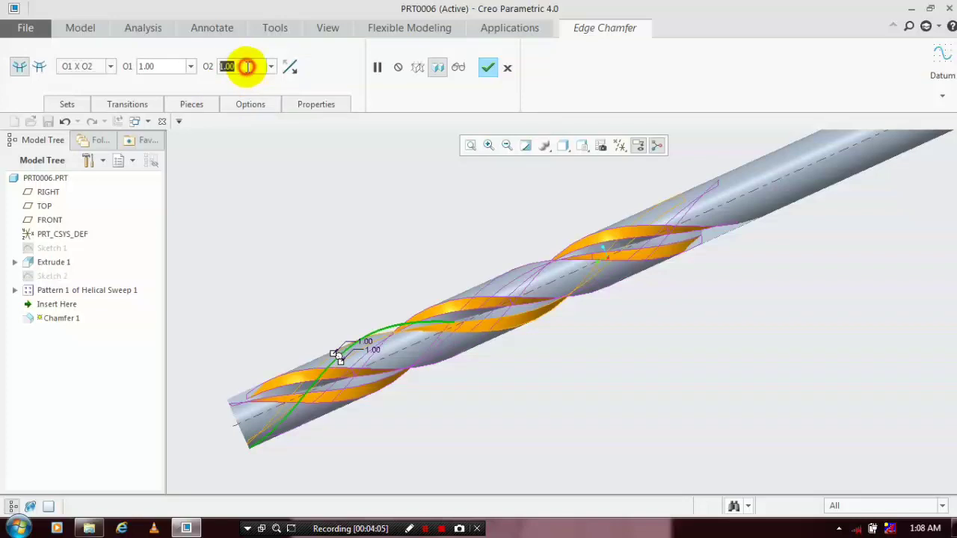
type("2")
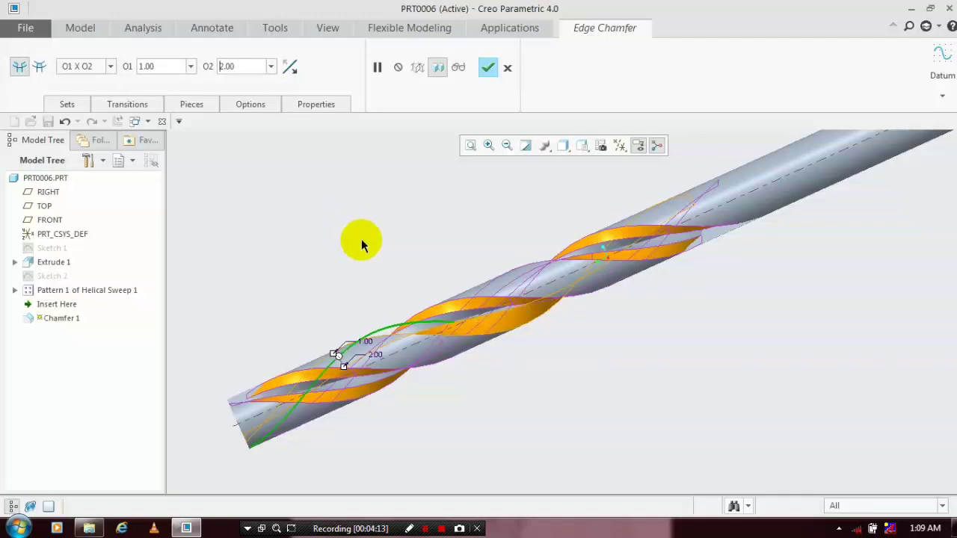
left_click(487, 68)
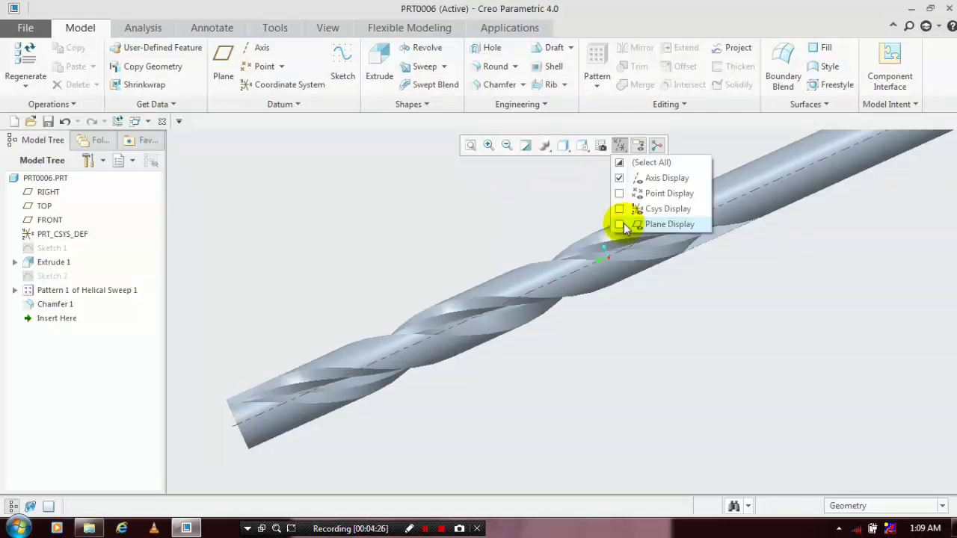
Turn on datum plane display and start Sketch 3 on the RIGHT plane
left_click(624, 224)
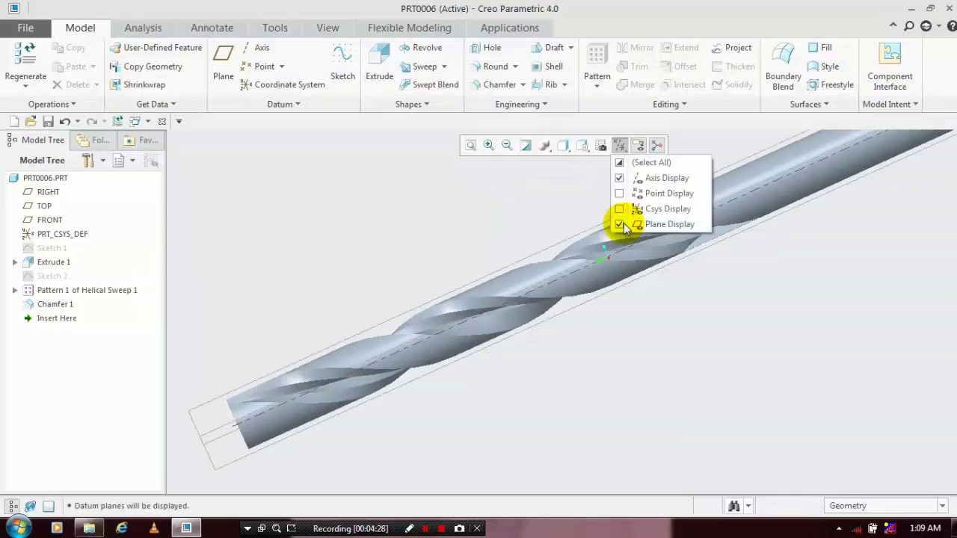
left_click(548, 249)
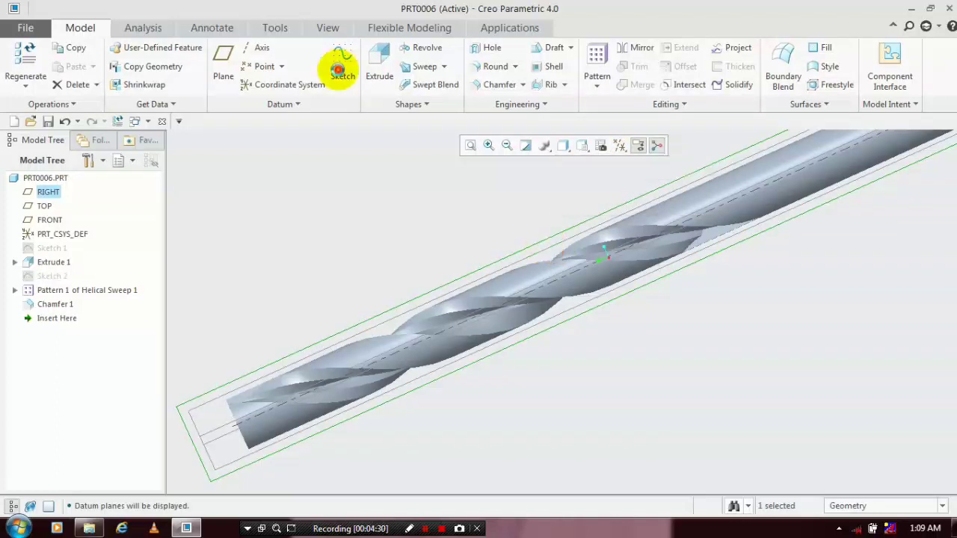
left_click(340, 71)
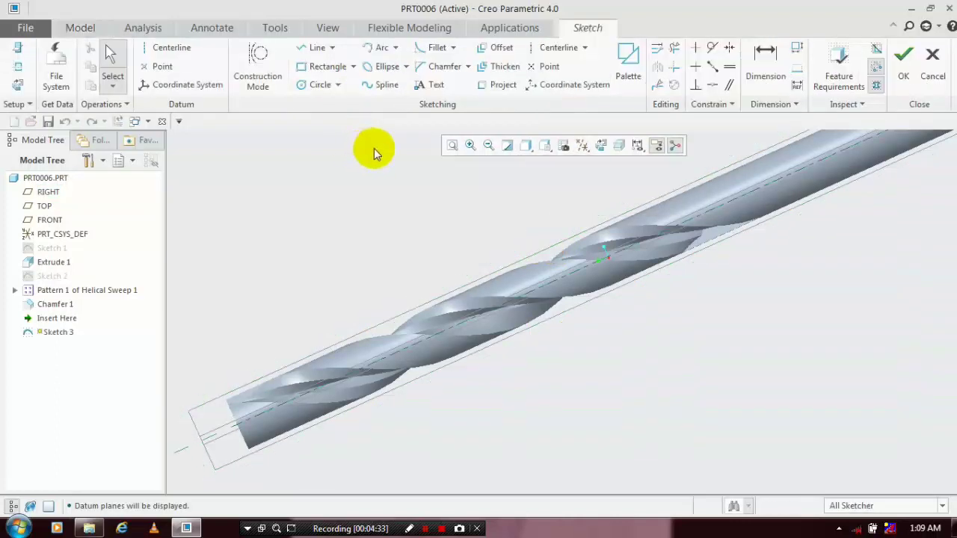
Orient the sketch view and draw a horizontal centerline along the drill axis
left_click(600, 146)
scroll(386, 316, "down", 4)
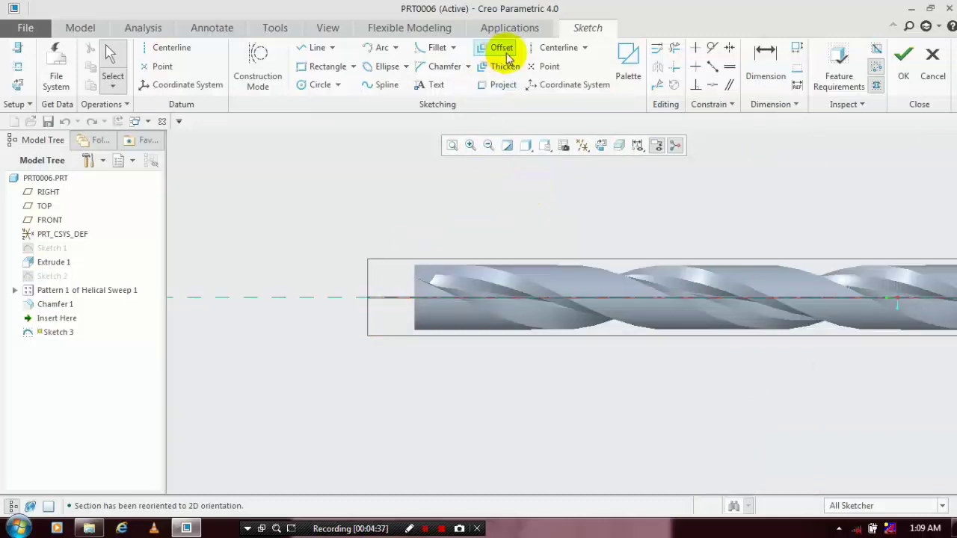
left_click(550, 58)
left_click(581, 298)
left_click(474, 307)
middle_click(284, 299)
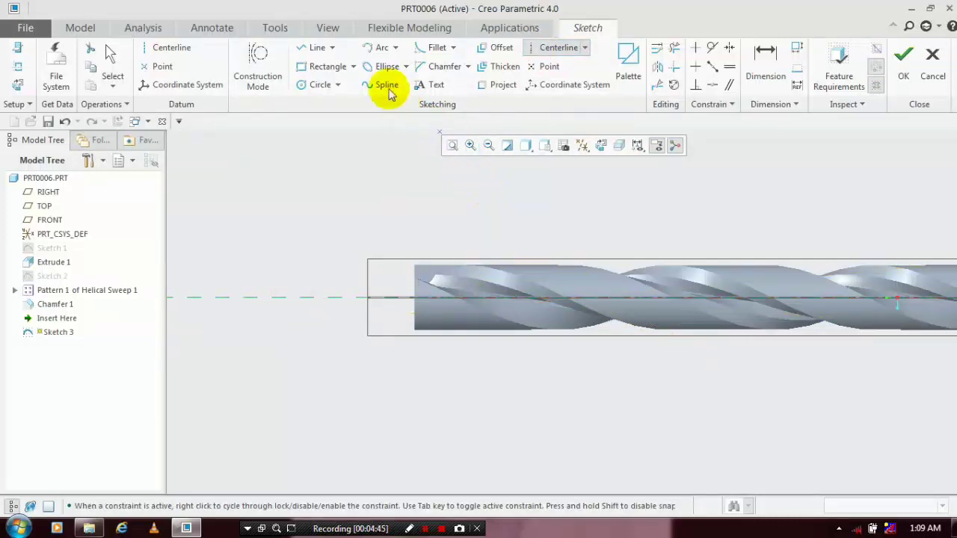
Draw a closed triangle at the tip with a vertical side rising from the axis
left_click(315, 51)
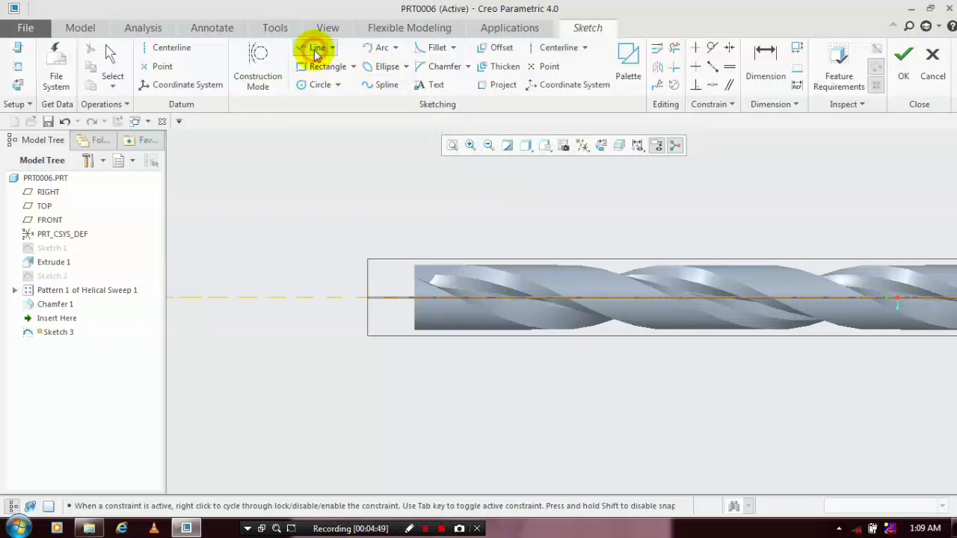
left_click(416, 302)
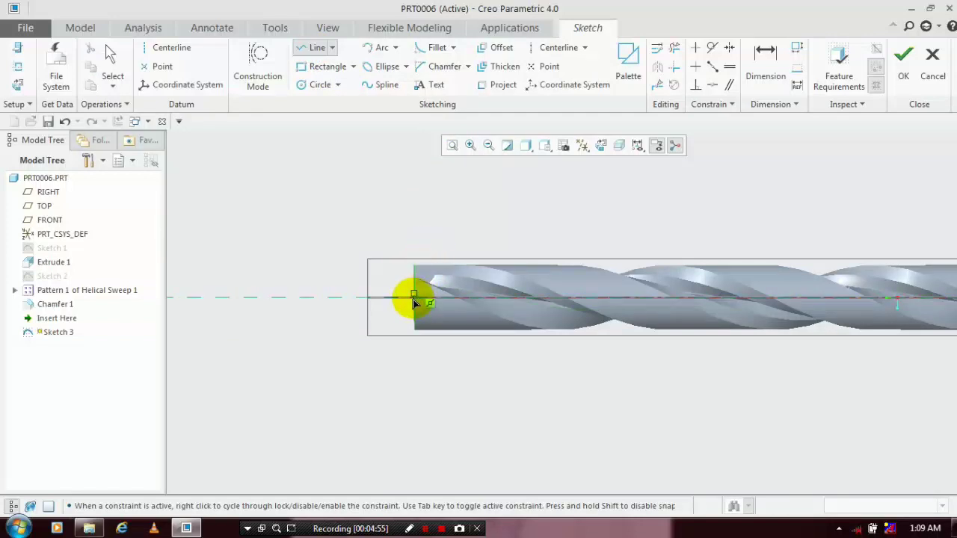
scroll(416, 302, "up", 2)
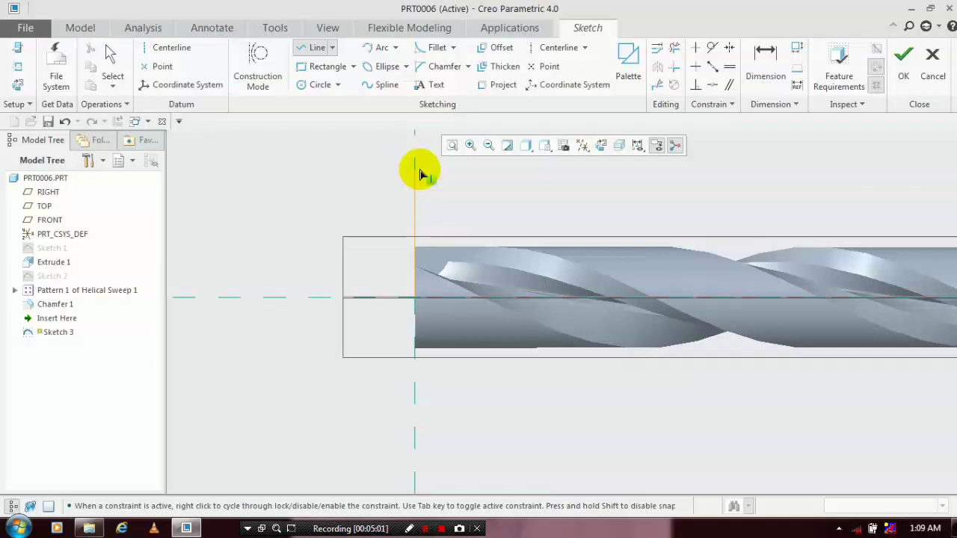
left_click(415, 212)
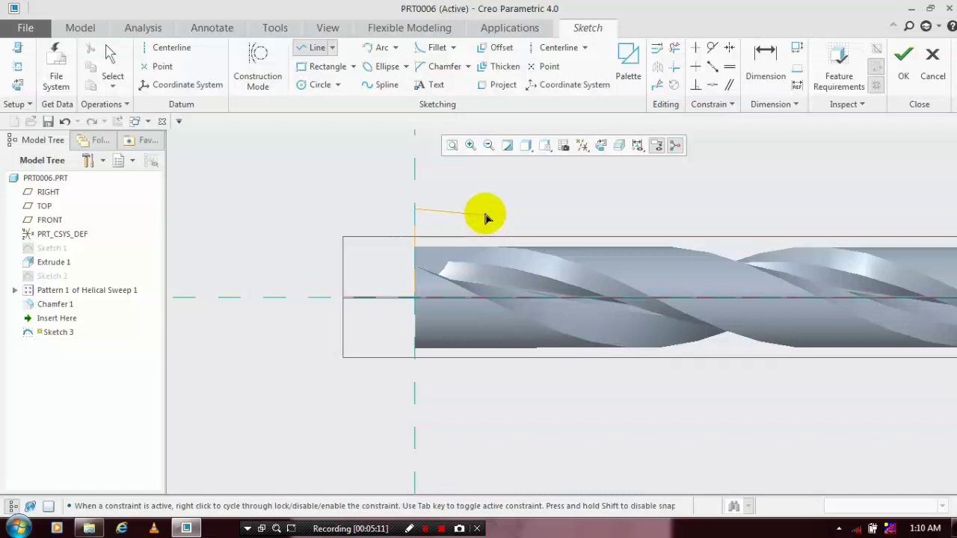
left_click(479, 215)
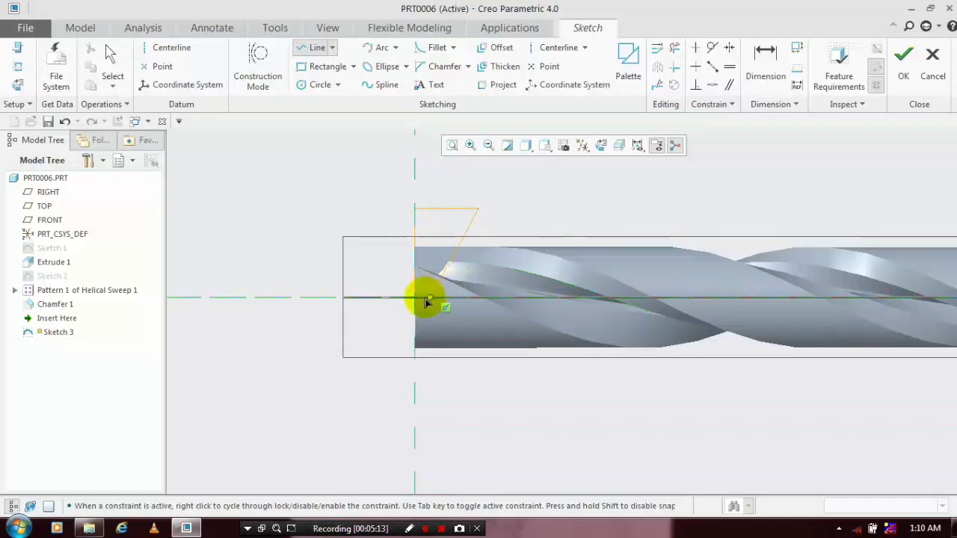
left_click(416, 299)
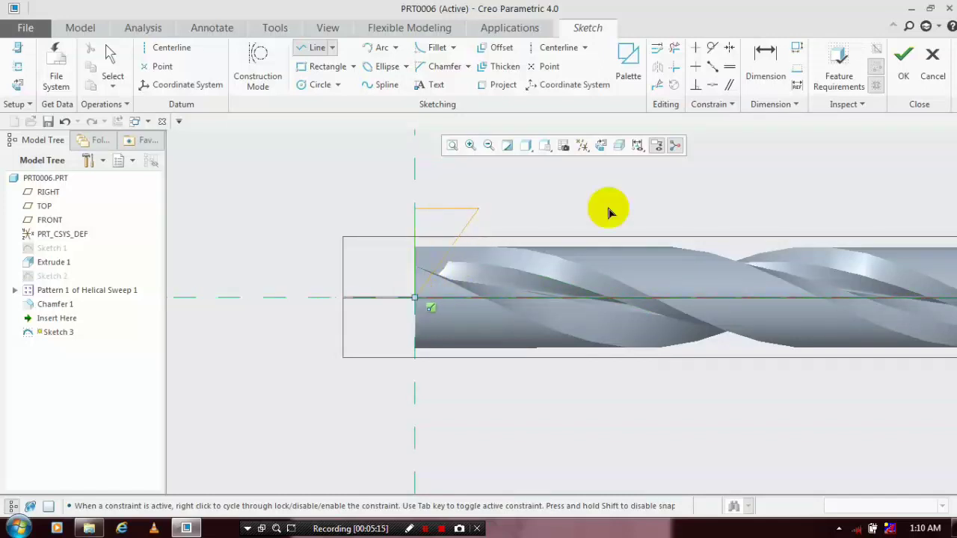
middle_click(610, 224)
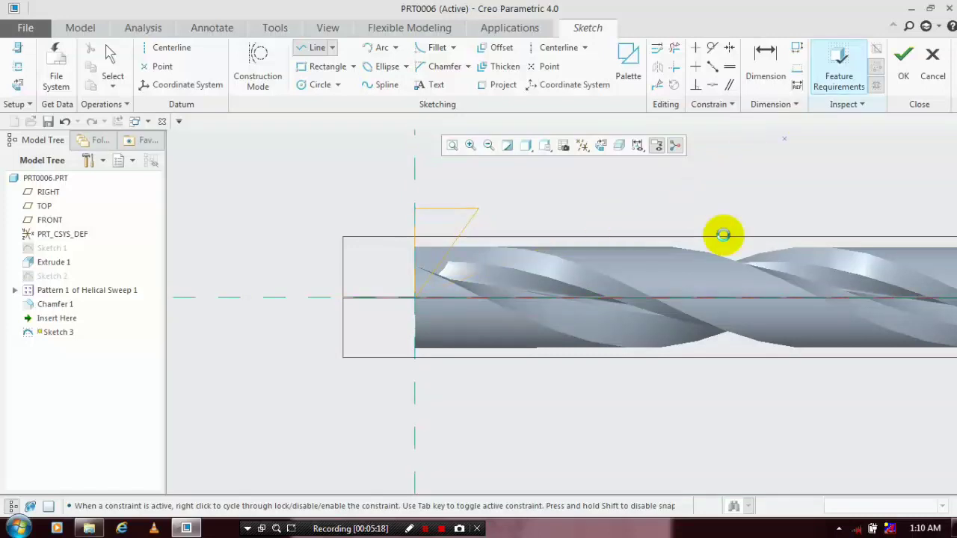
Check the sketch's feature requirements and set the triangle's vertical height to 8.00
left_click(840, 67)
left_click(482, 331)
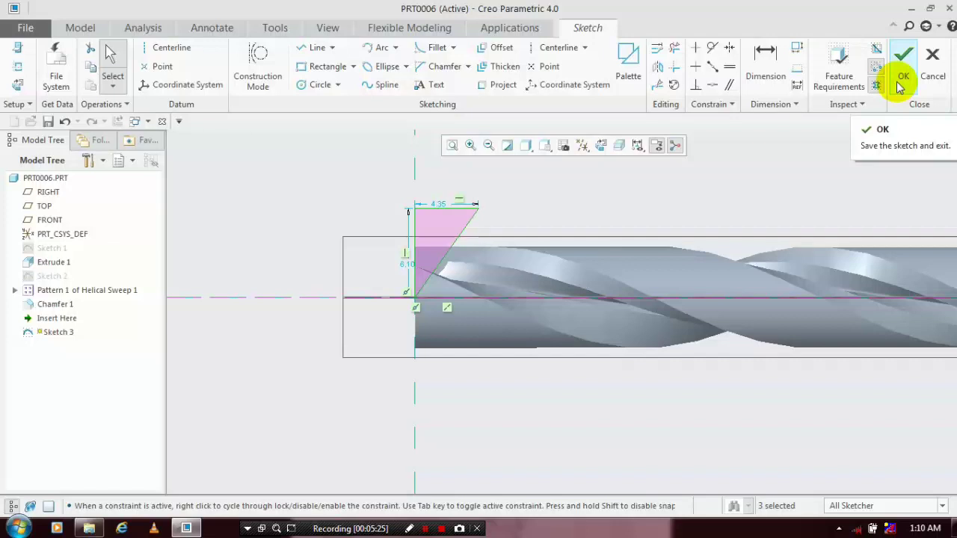
left_click(407, 269)
double_click(407, 268)
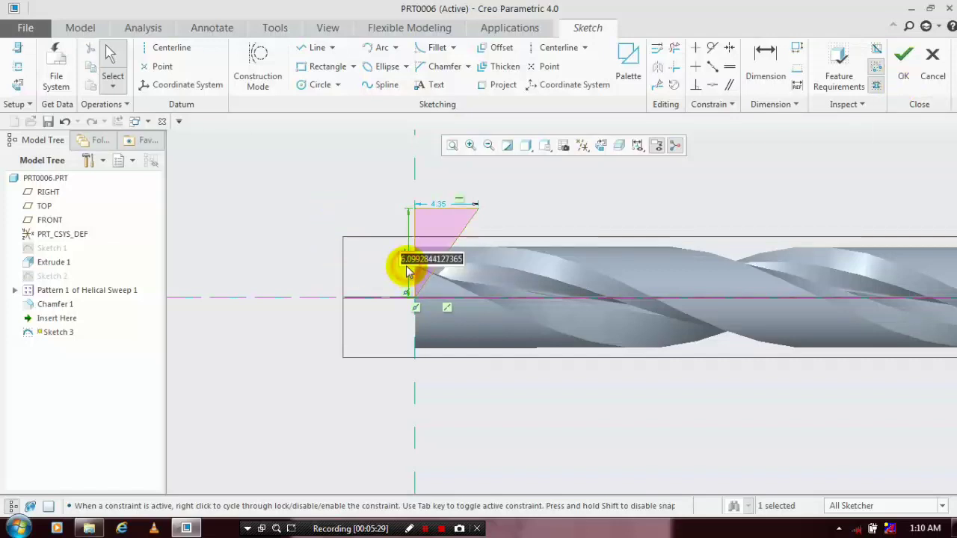
type("8")
key("Return")
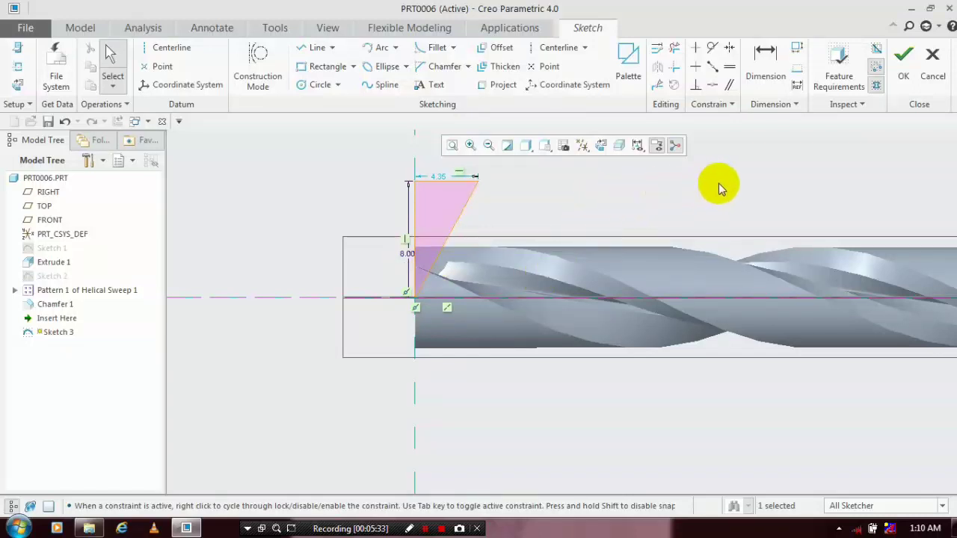
Revolve Sketch 3 360° as a material-removing cut to form the conical tip
middle_click(859, 129)
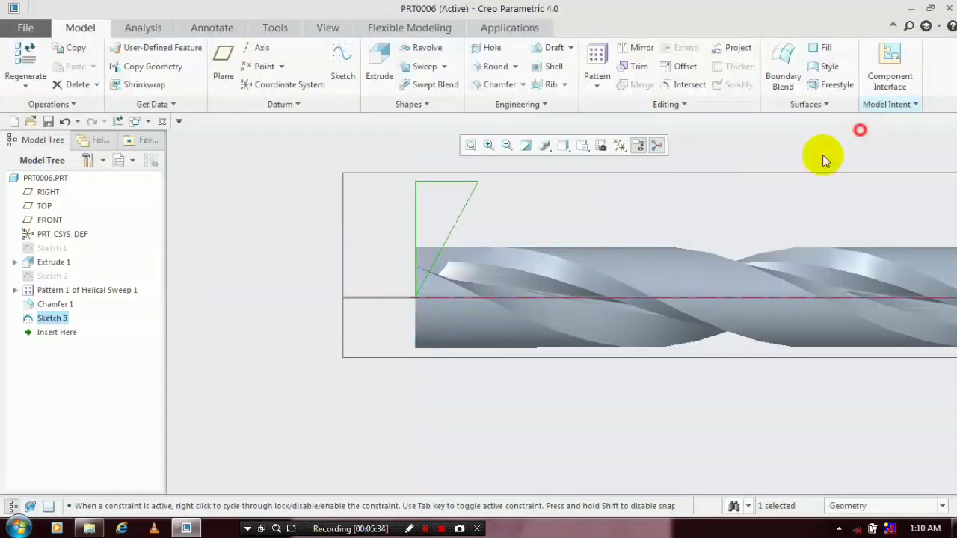
left_click(423, 47)
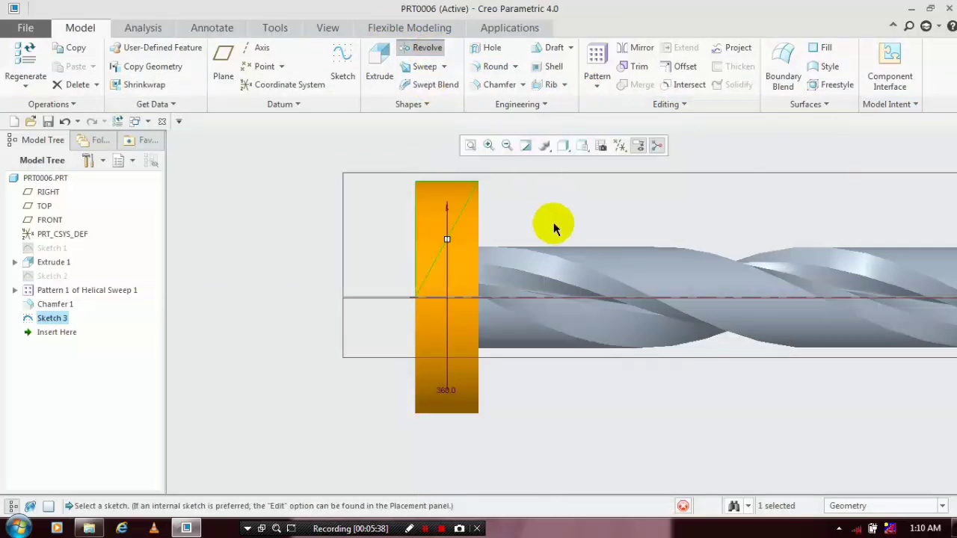
middle_click_drag(552, 222, 330, 182)
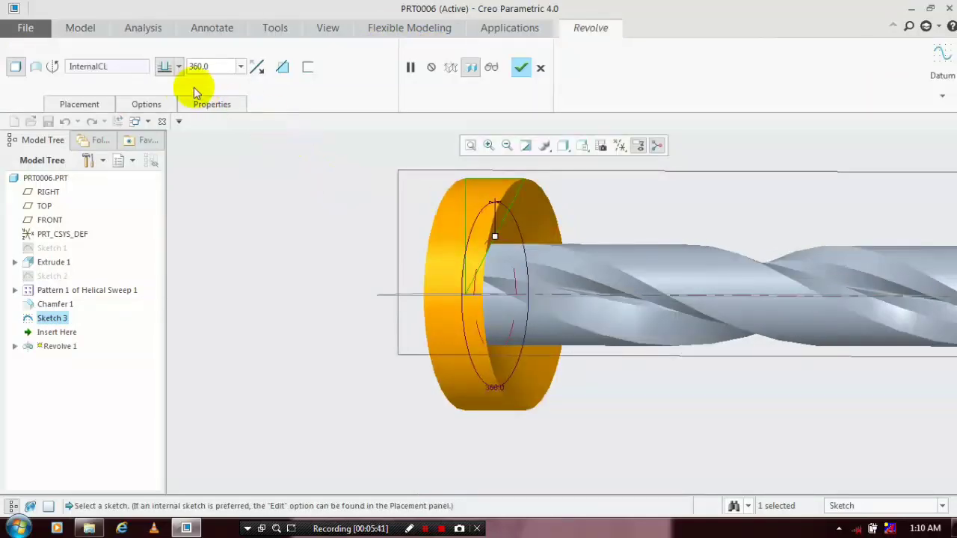
left_click(282, 68)
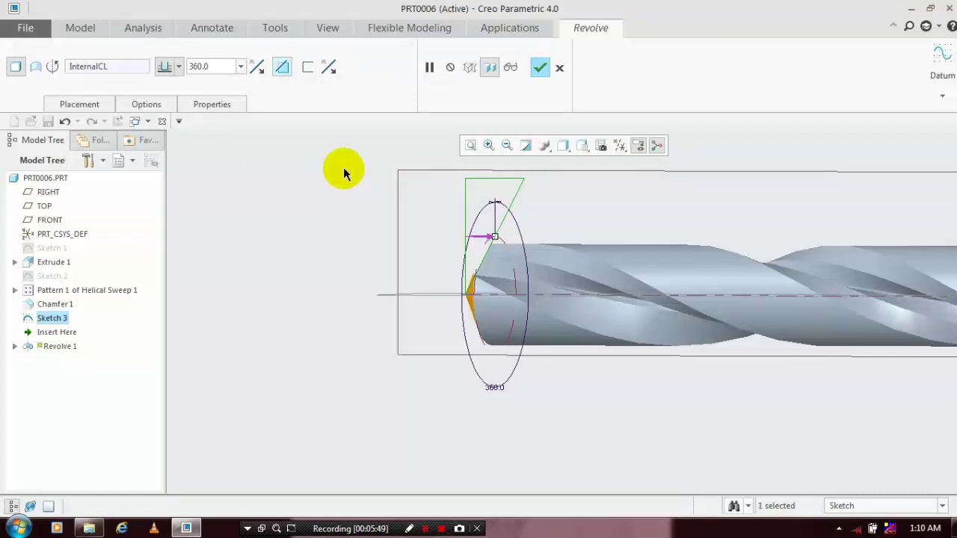
left_click(540, 68)
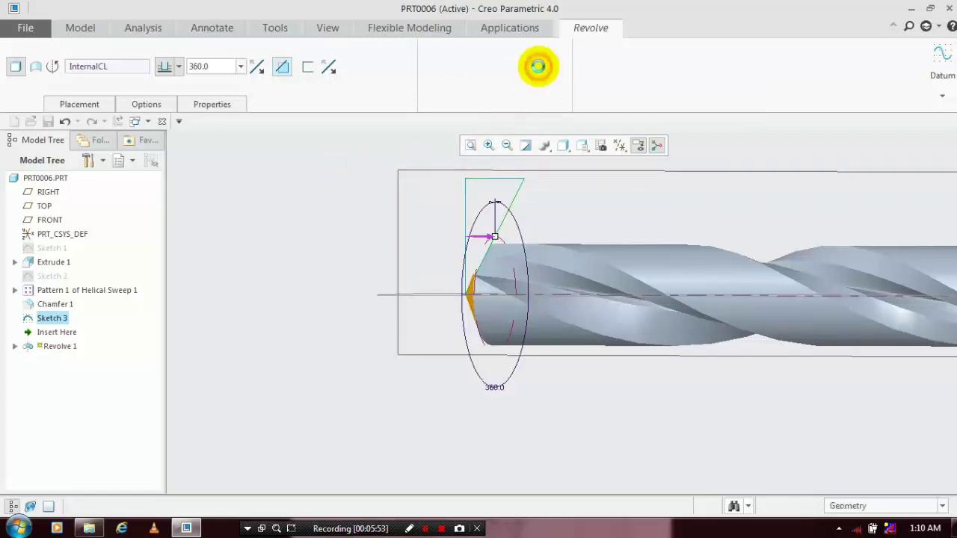
Hide all datum displays with the filter, zoom out, and box-select the whole drill
left_click(450, 226)
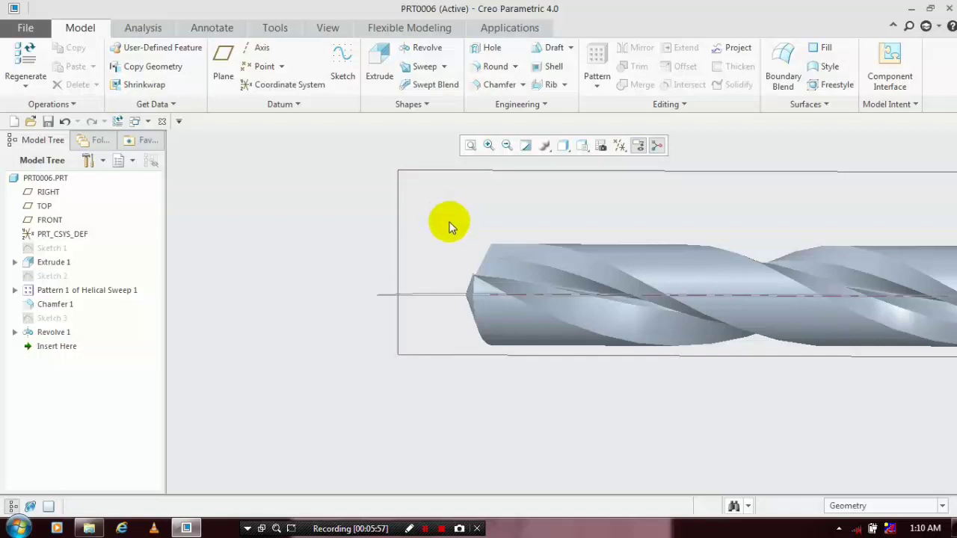
left_click(620, 145)
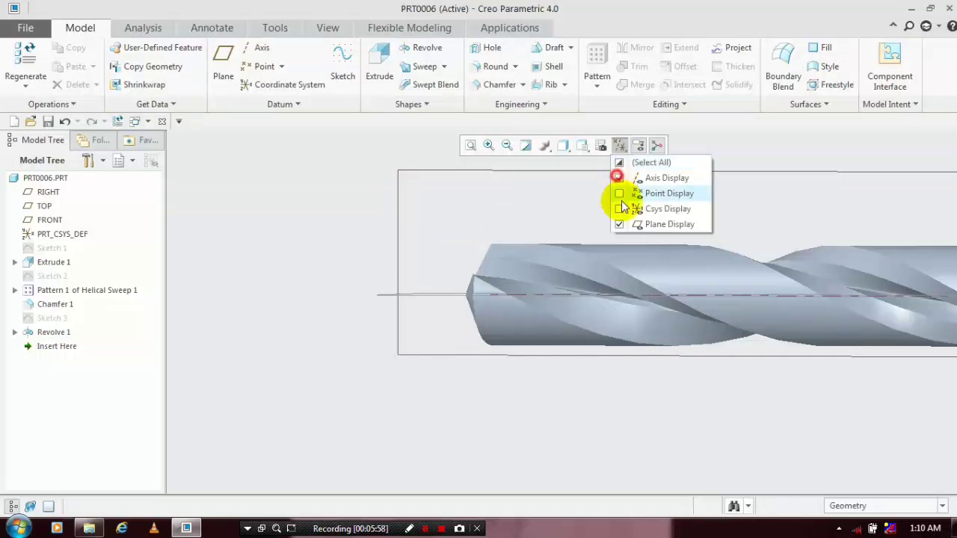
left_click(623, 163)
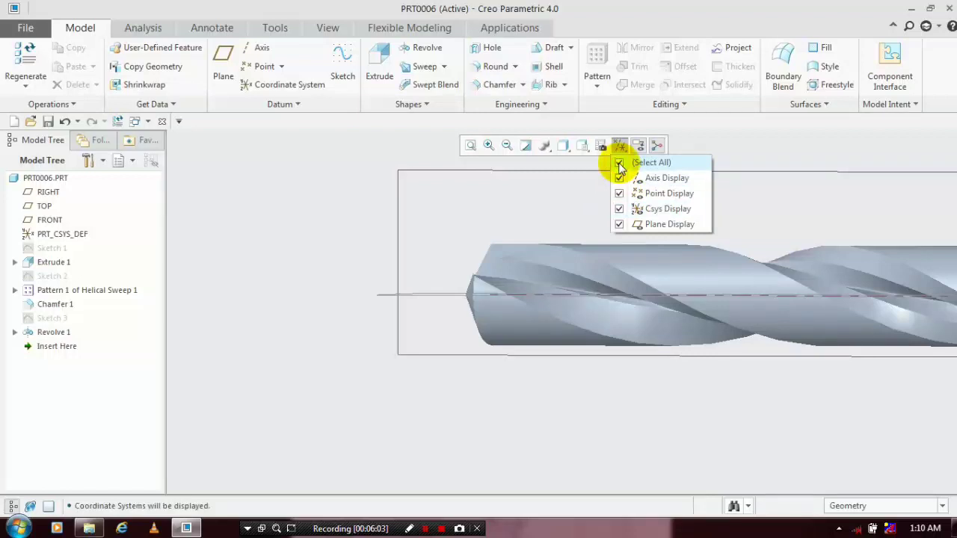
left_click(620, 163)
scroll(540, 199, "up", 3)
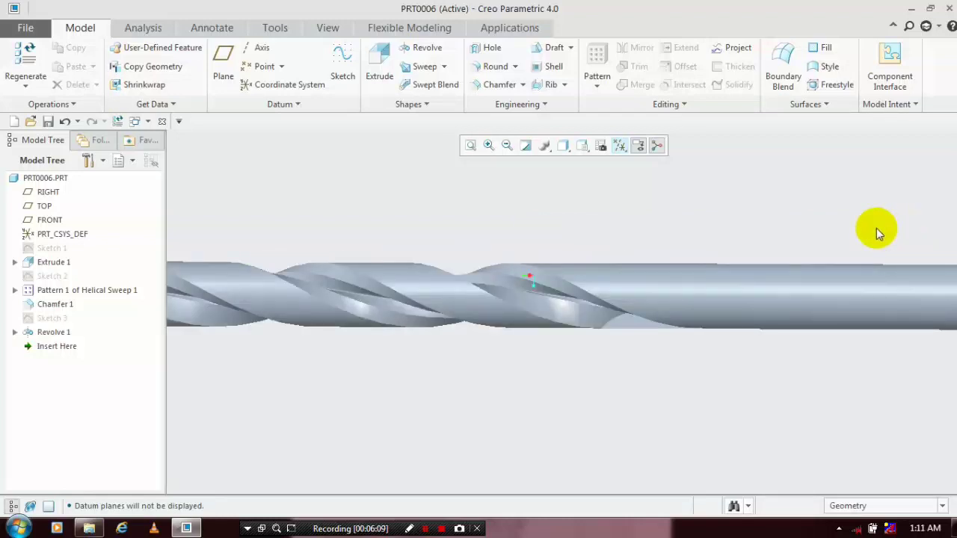
scroll(524, 276, "up", 5)
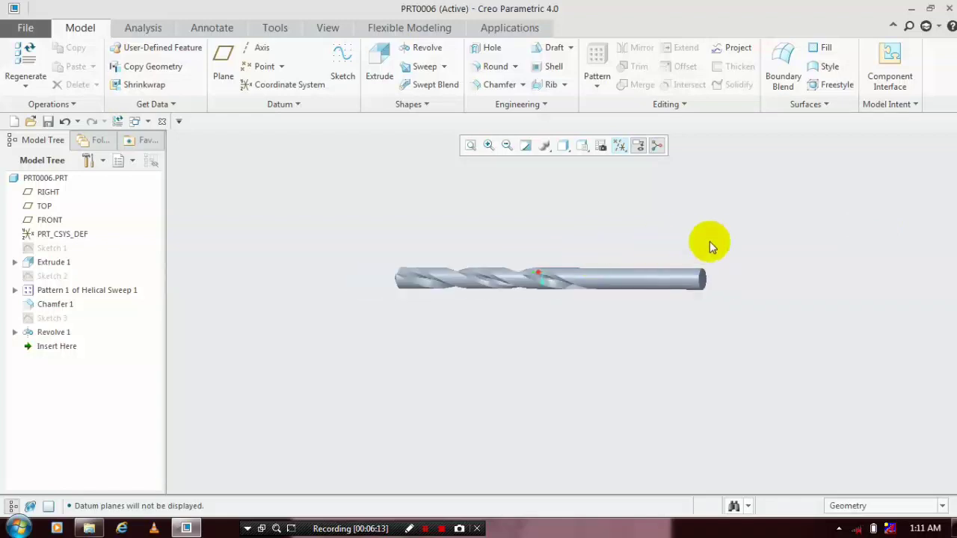
left_click_drag(736, 217, 343, 334)
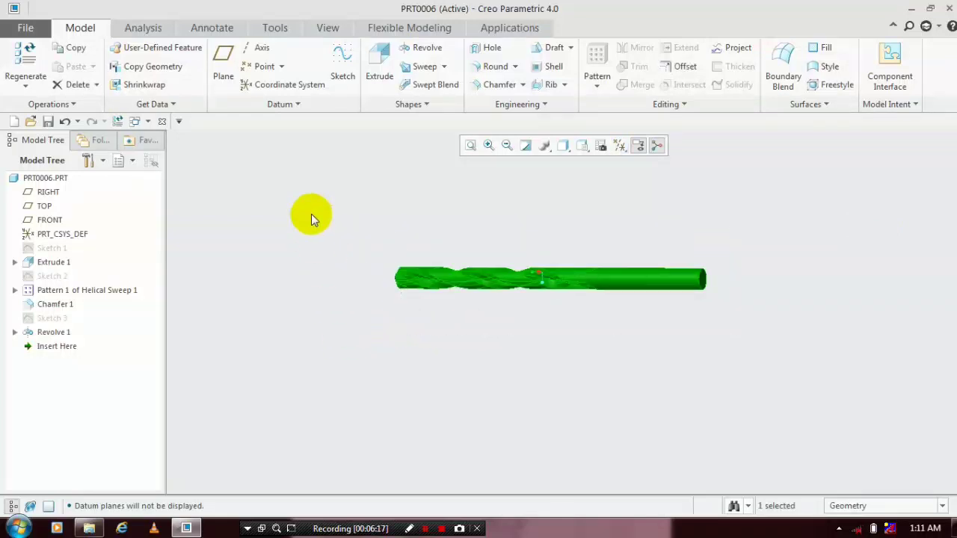
Apply the gold metal appearance from std-metals to the drill and orbit to inspect it
left_click(327, 27)
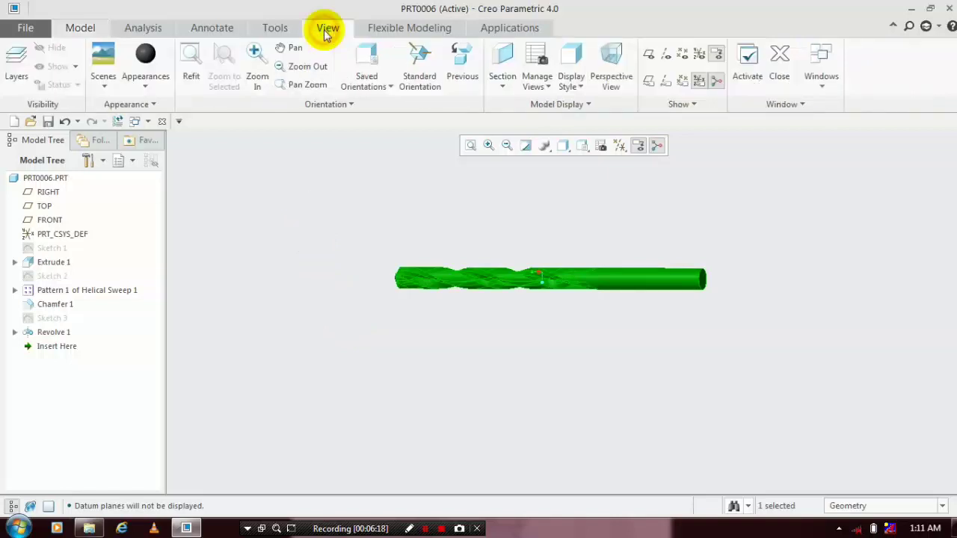
left_click(151, 90)
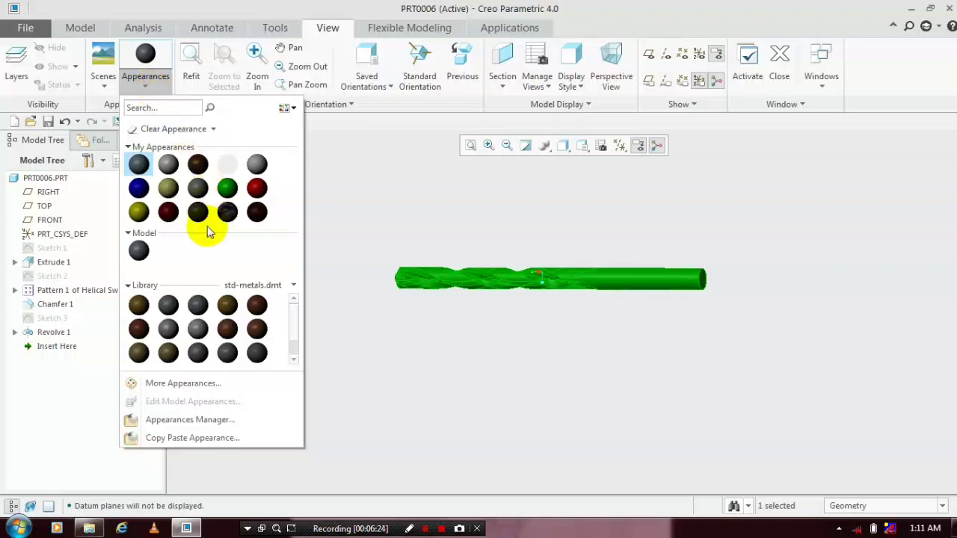
left_click(138, 306)
middle_click_drag(577, 311, 549, 225)
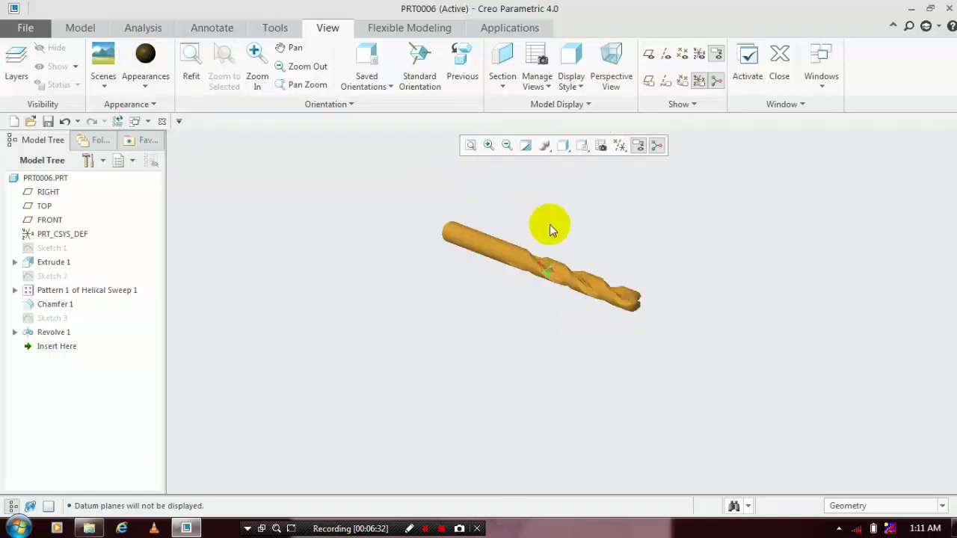
middle_click_drag(665, 258, 380, 193)
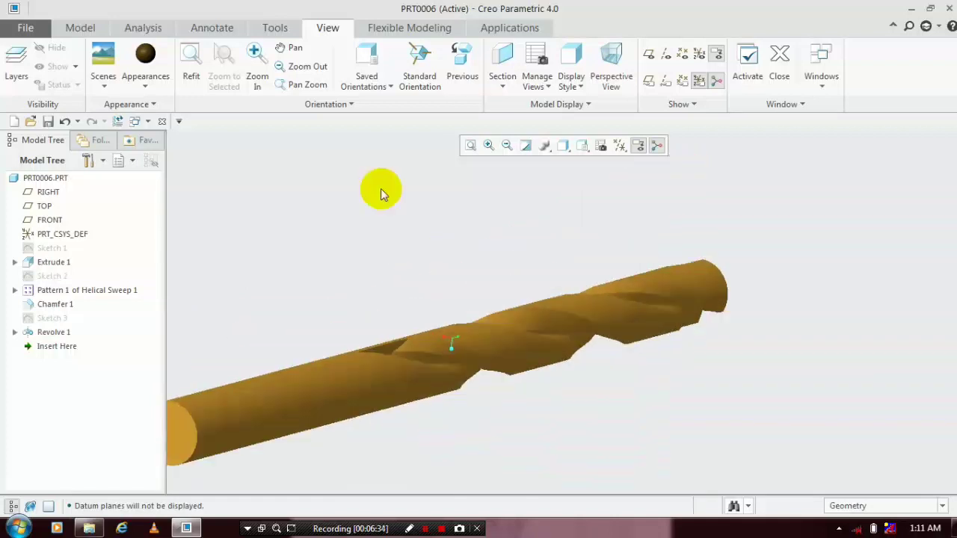
middle_click_drag(586, 319, 551, 384)
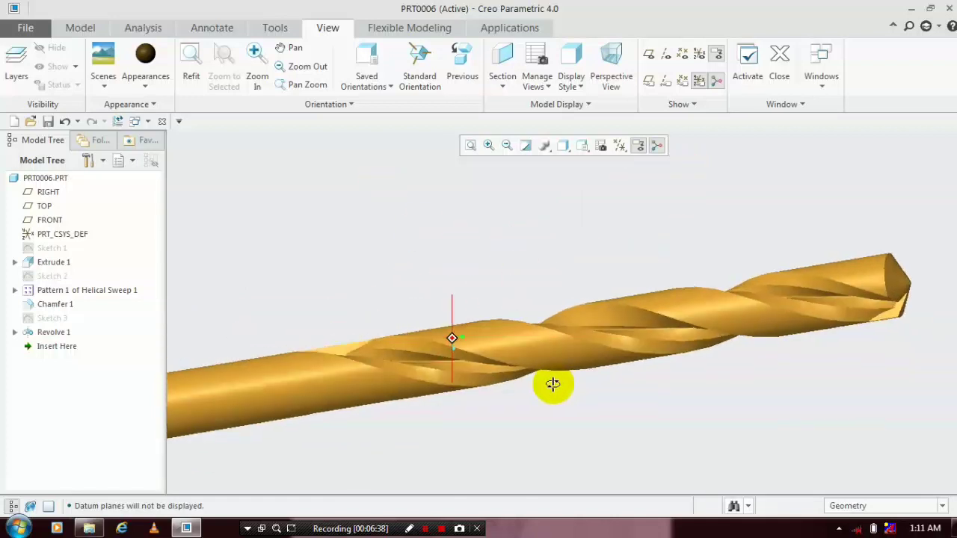
middle_click_drag(558, 387, 561, 392)
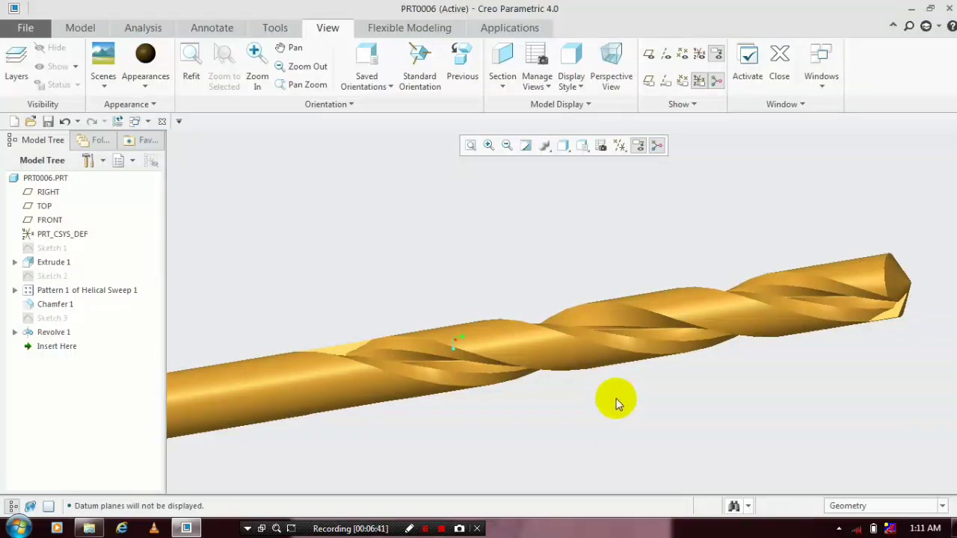
scroll(616, 399, "down", 1)
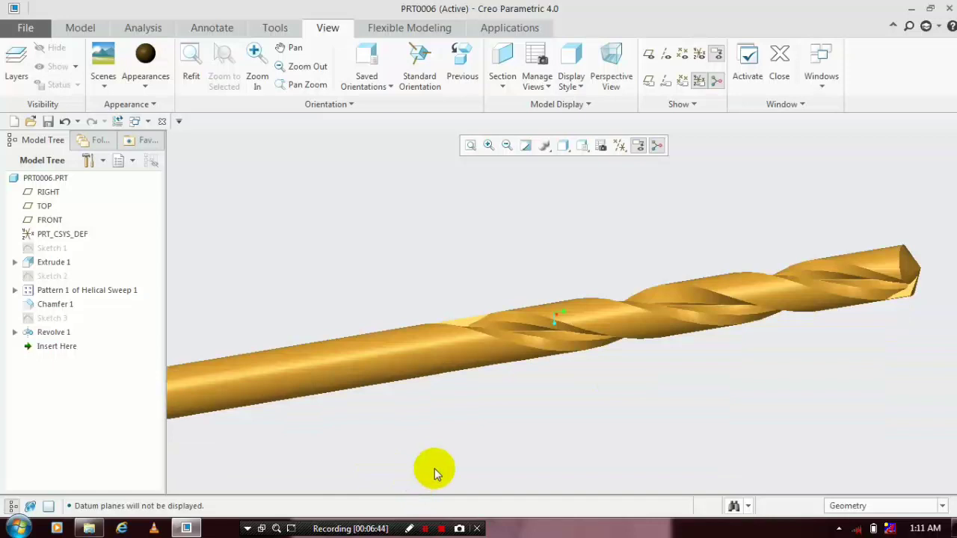
scroll(434, 468, "down", 1)
scroll(366, 484, "up", 1)
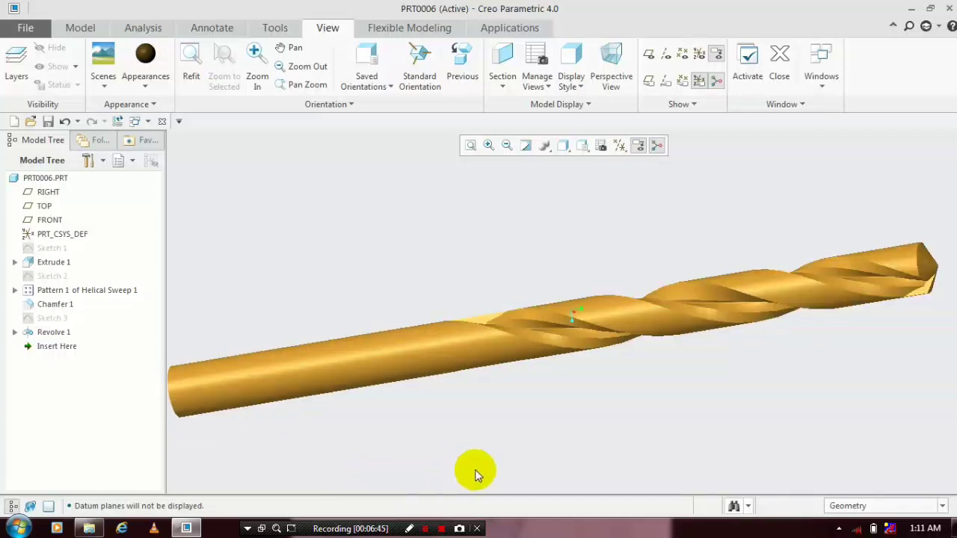